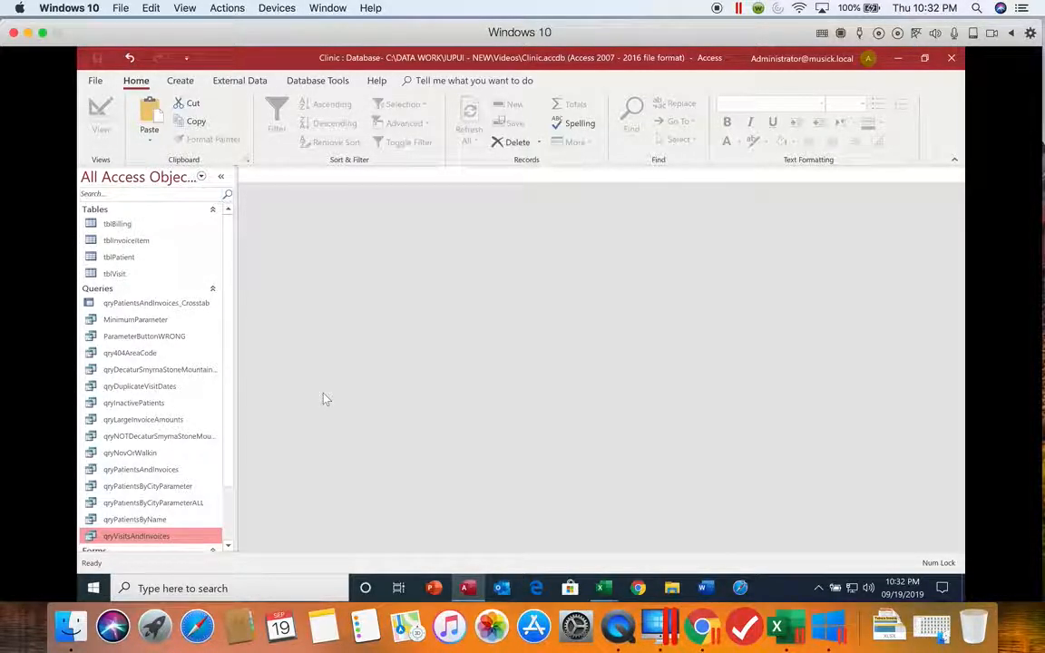
Copy the qryLargeInvoiceAmounts query and paste the copy into the Queries group.
left_click(182, 420)
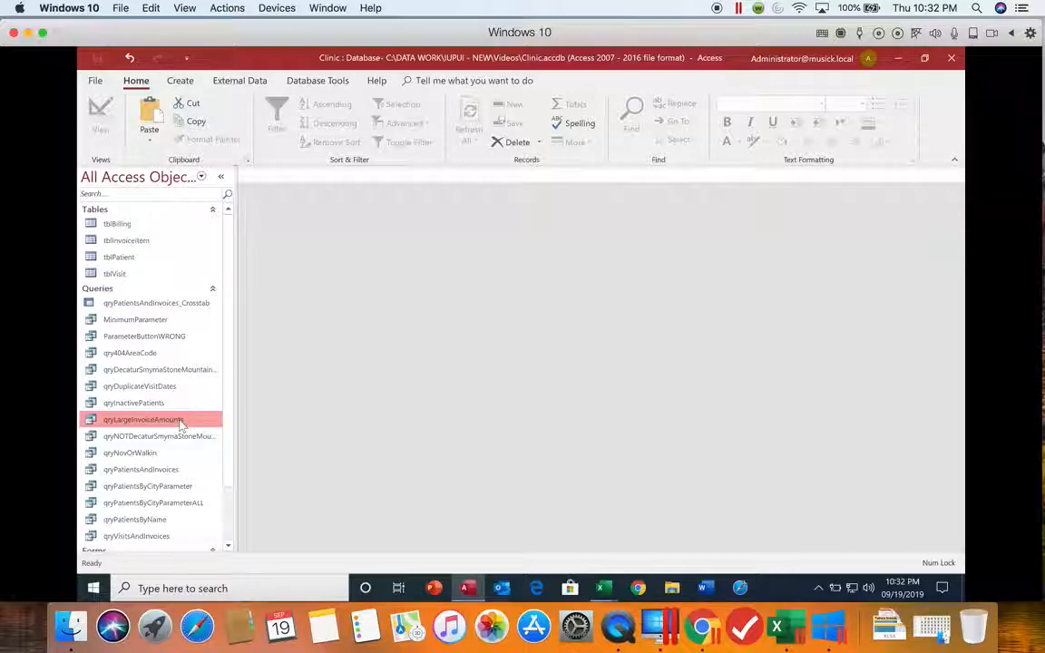
right_click(181, 420)
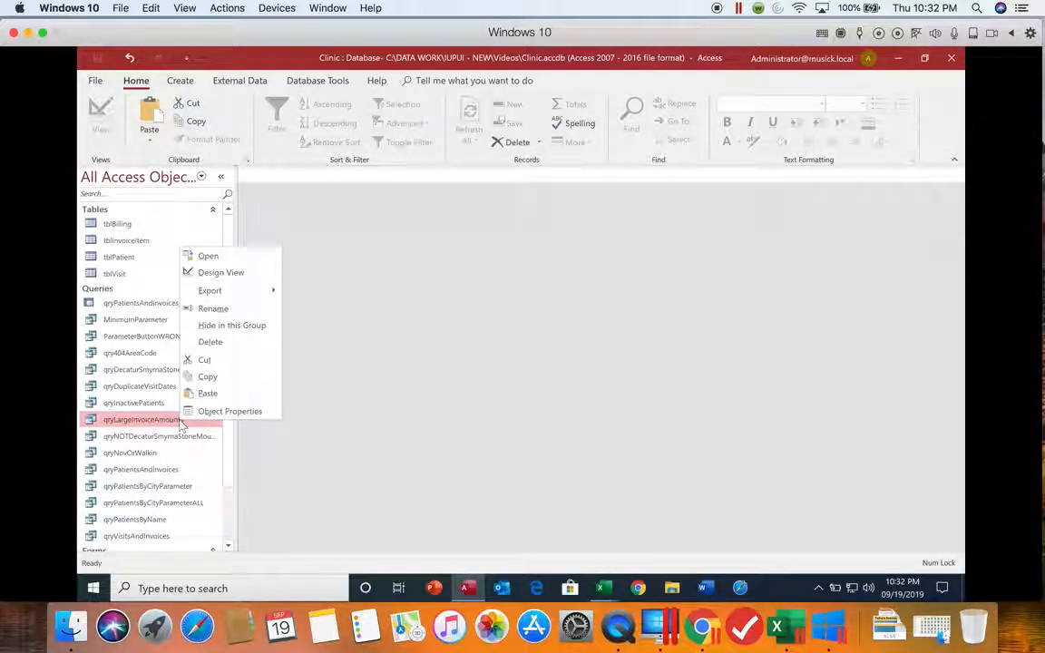
left_click(210, 378)
left_click(209, 470)
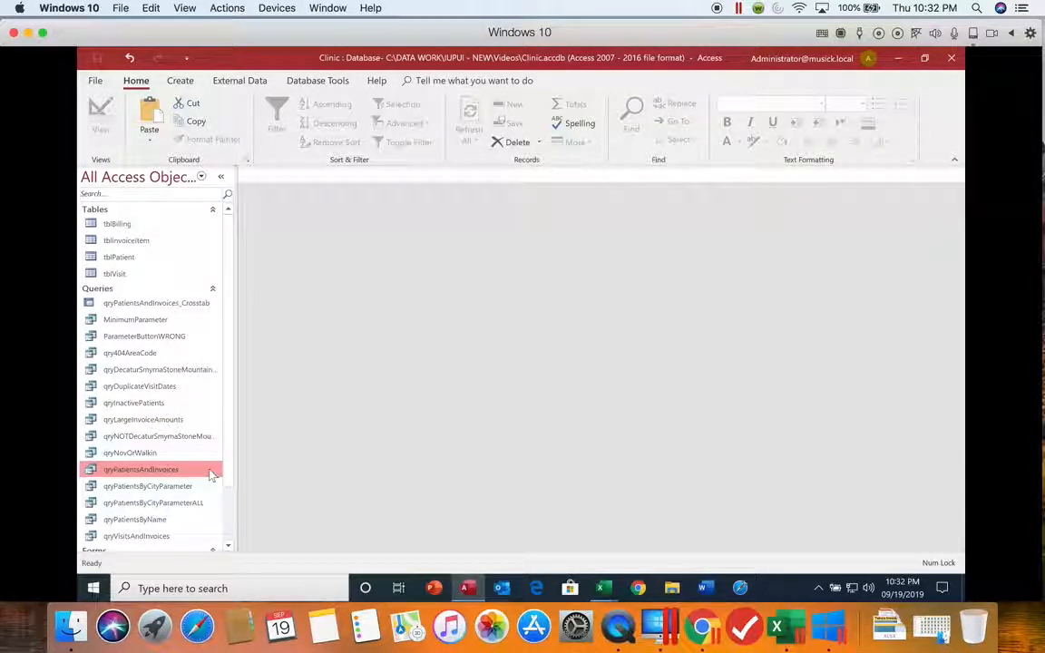
left_click(187, 290)
right_click(187, 296)
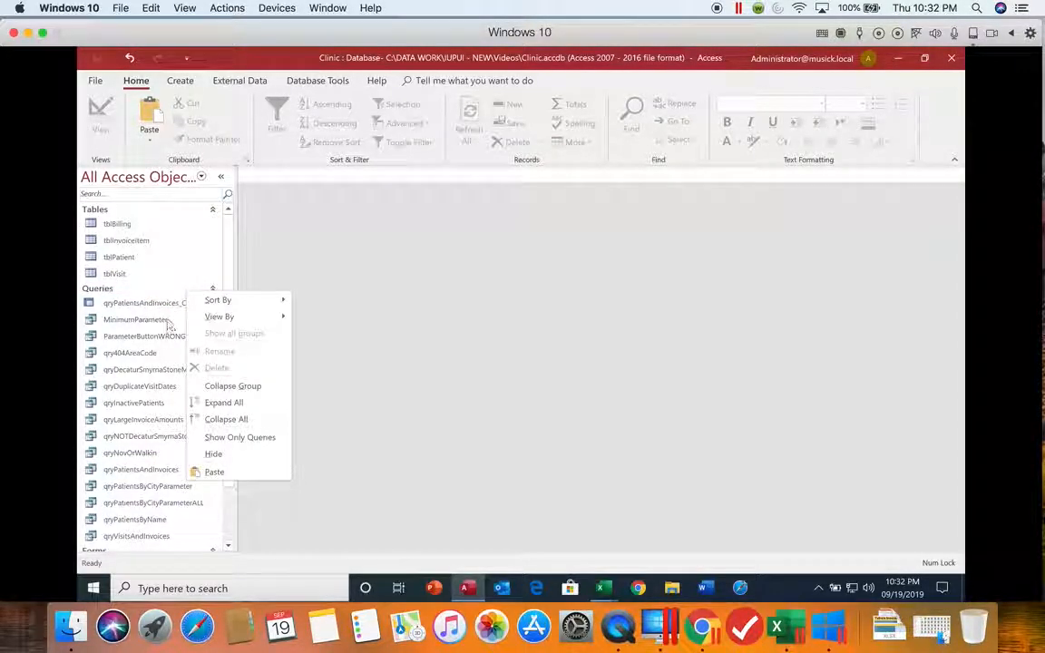
left_click(214, 472)
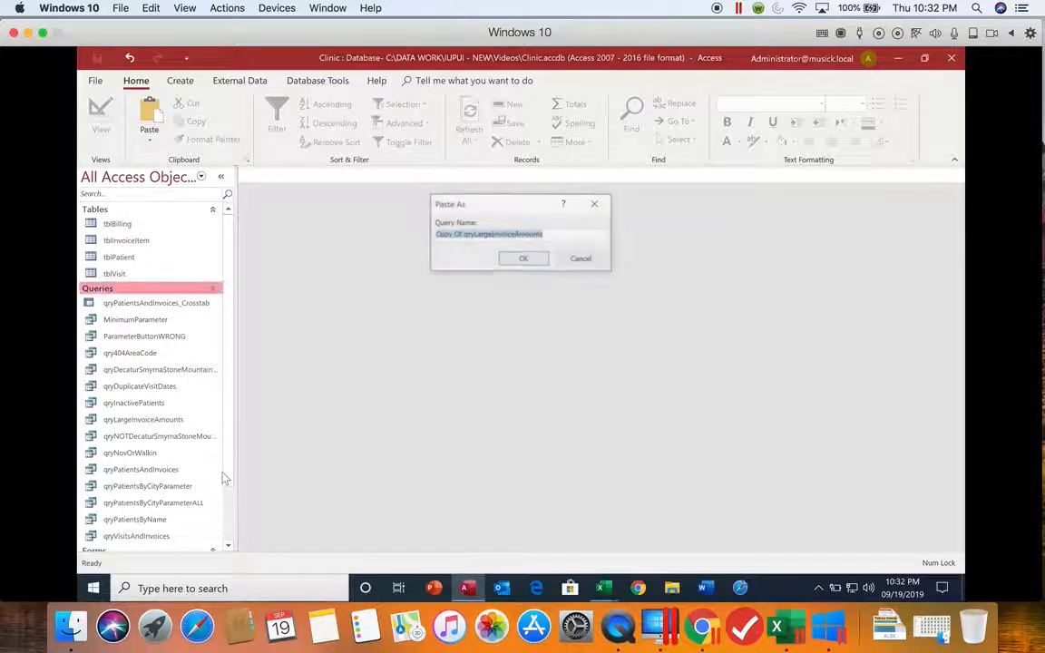
Name the pasted query qryTop25%LargeInvoiceAmounts.
left_click(463, 237)
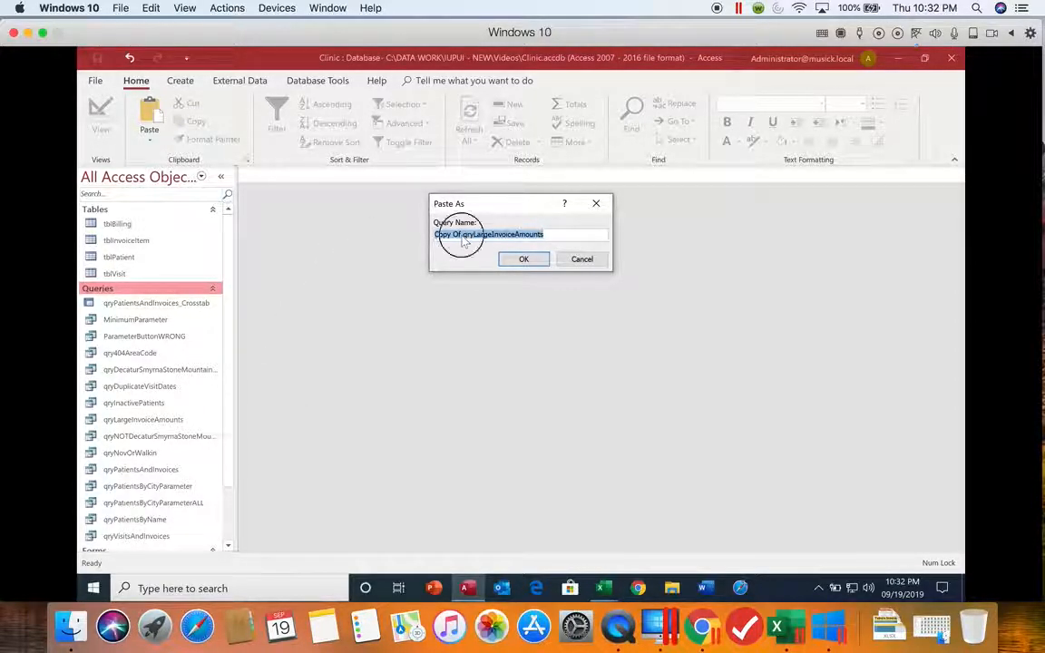
left_click(465, 238)
left_click_drag(464, 238, 401, 227)
key("BackSpace")
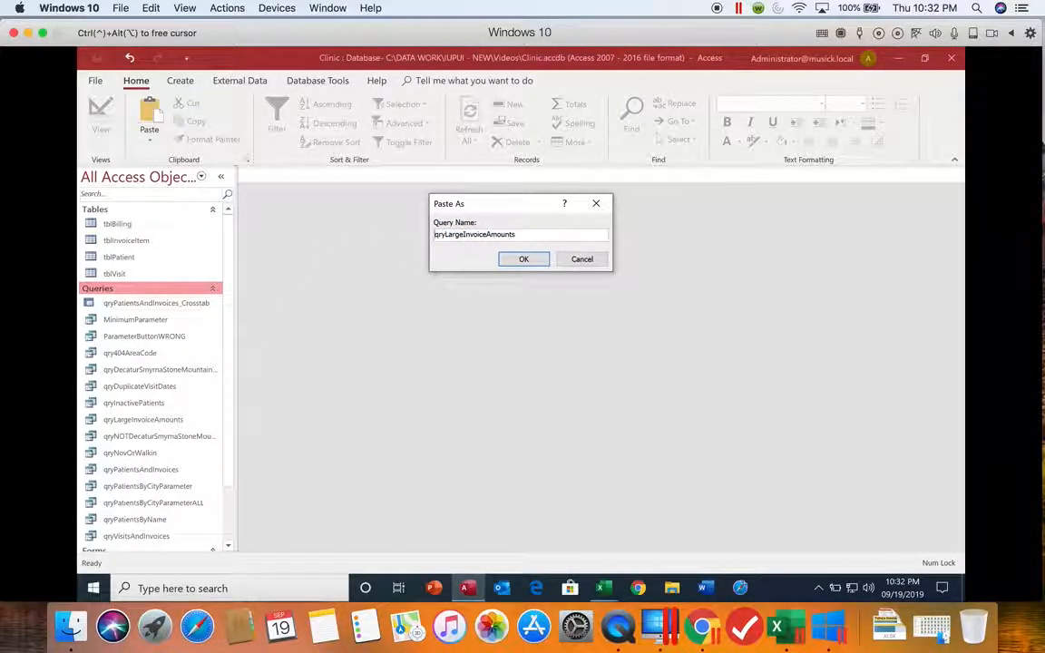
left_click(451, 234)
type("Top25")
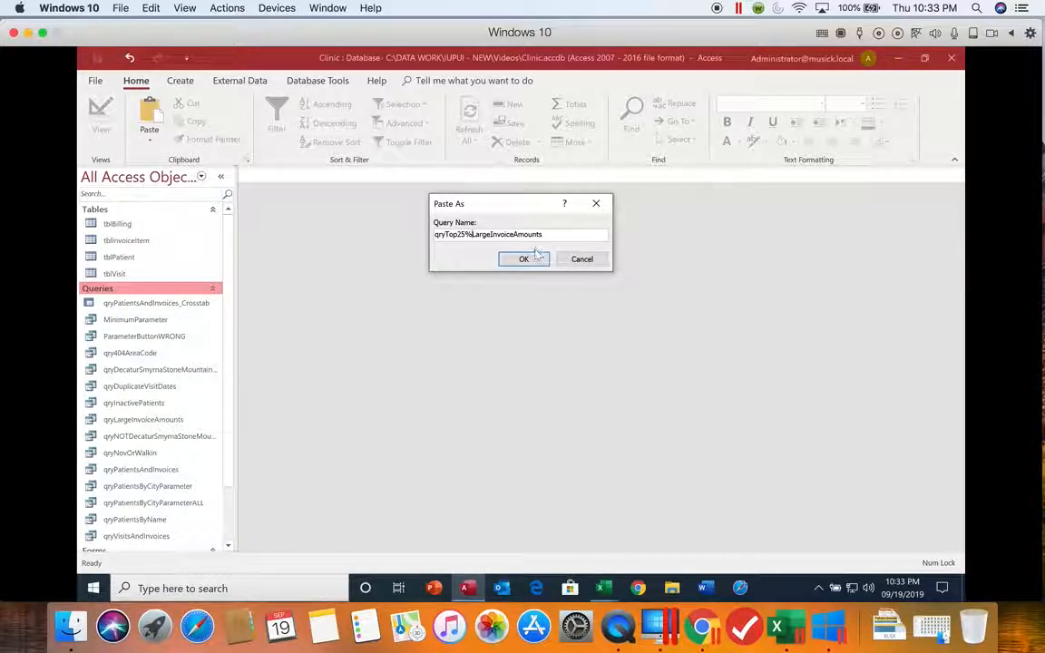
left_click(524, 260)
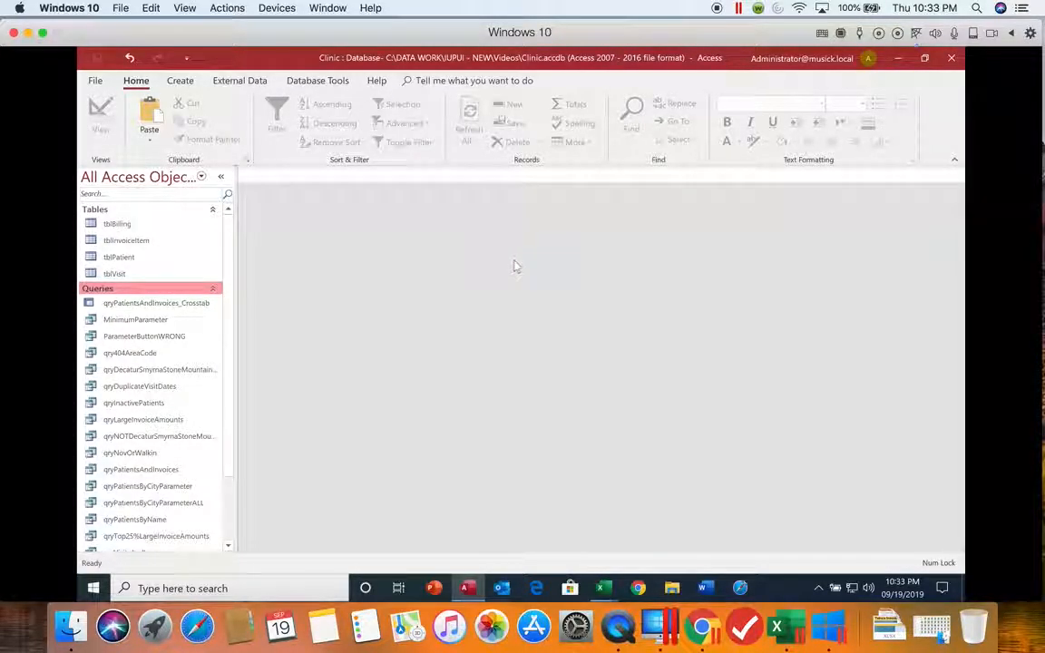
Limit the design of qryTop25%LargeInvoiceAmounts to return 25% of the records, and run it before closing.
double_click(163, 536)
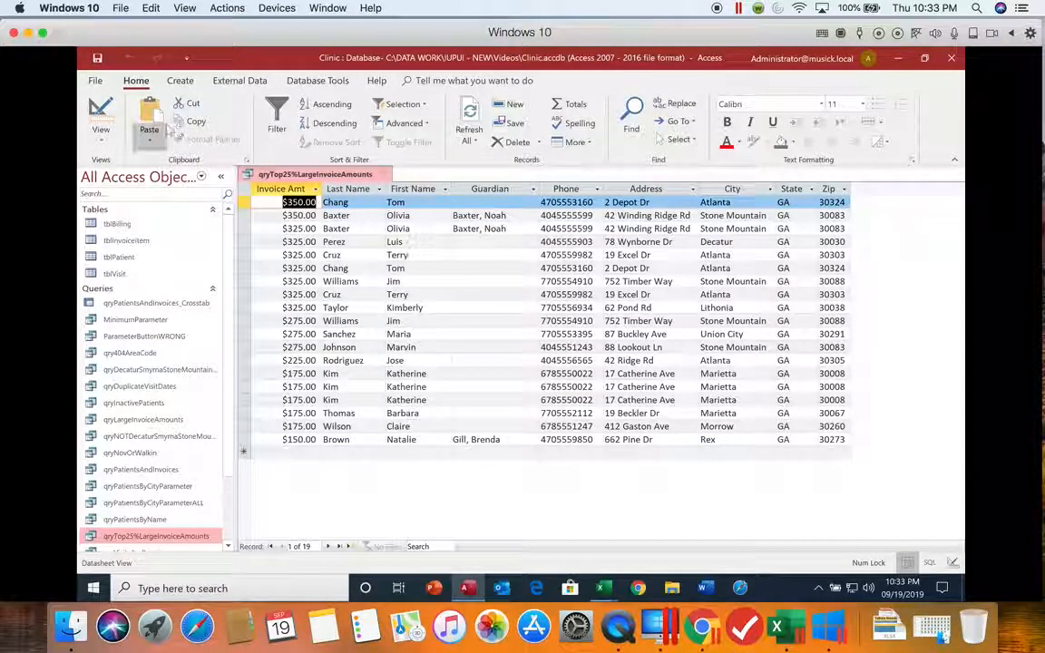
left_click(101, 112)
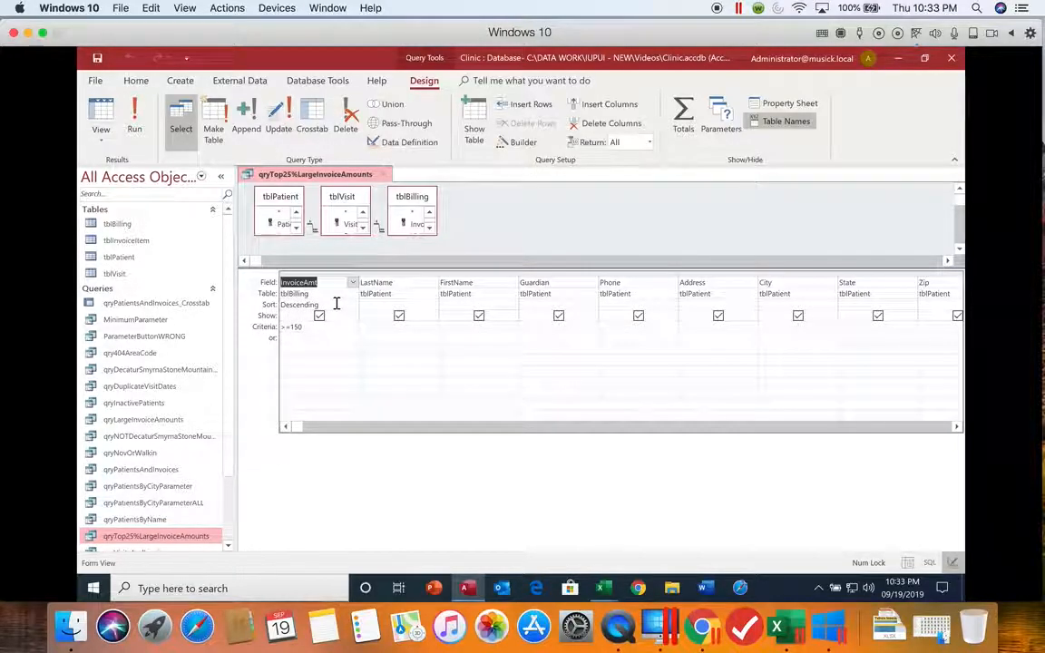
left_click(650, 142)
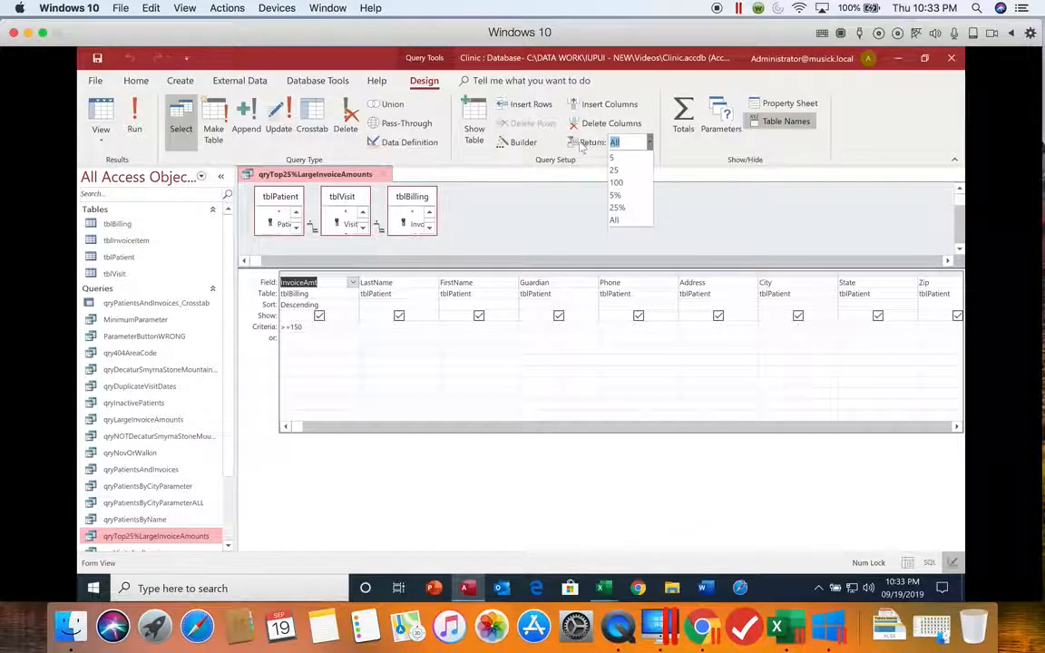
left_click(617, 207)
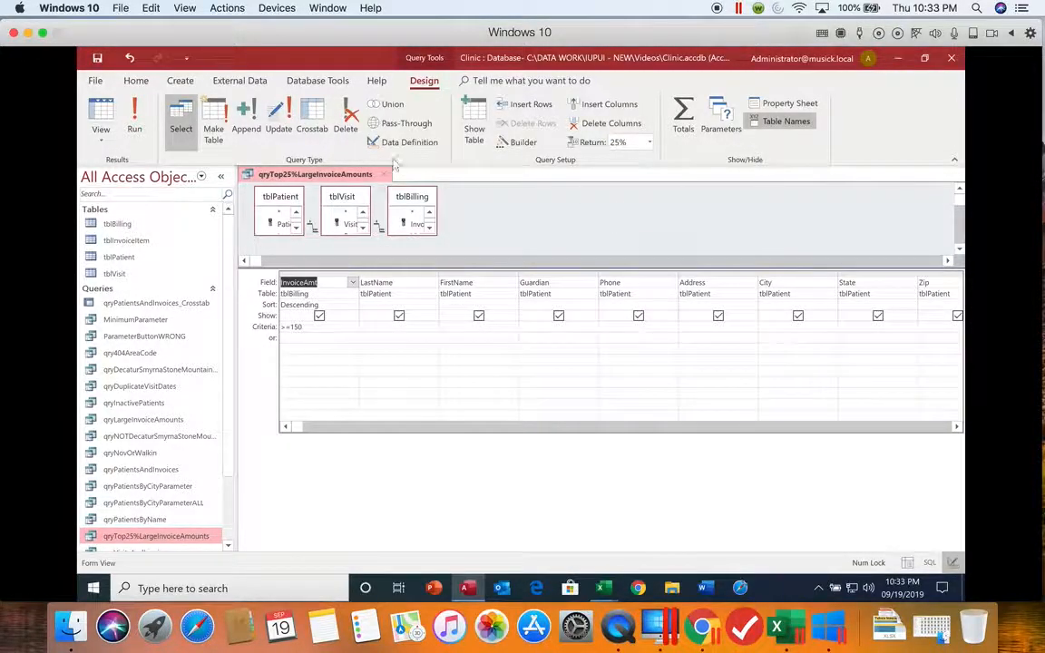
left_click(134, 120)
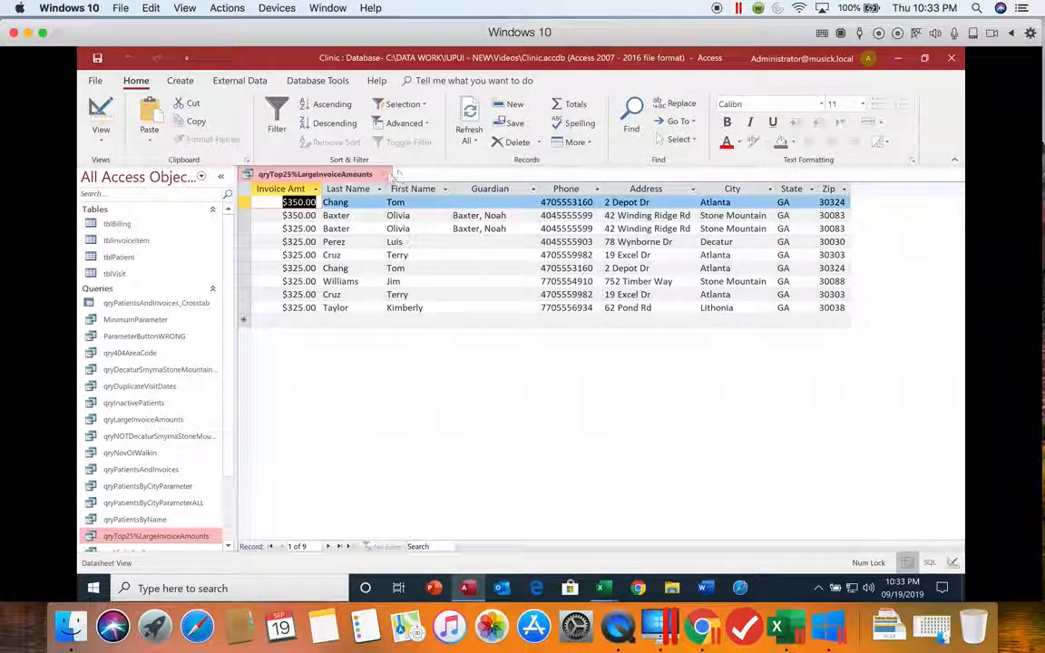
left_click(396, 173)
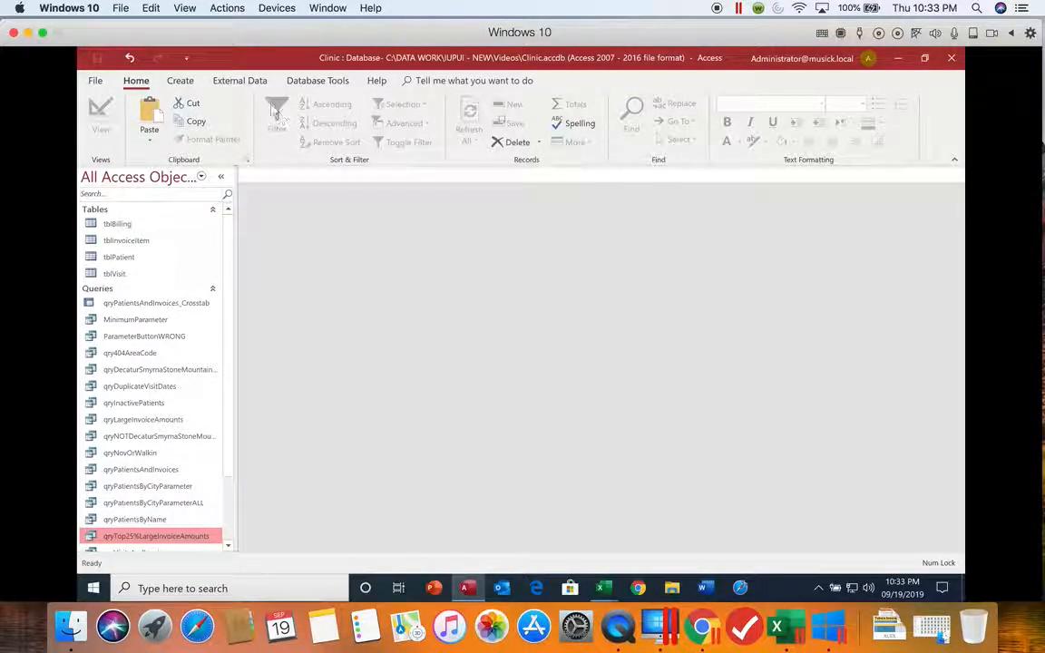
Create a new query design based on tblBilling and add all of the table's fields to the grid.
left_click(181, 81)
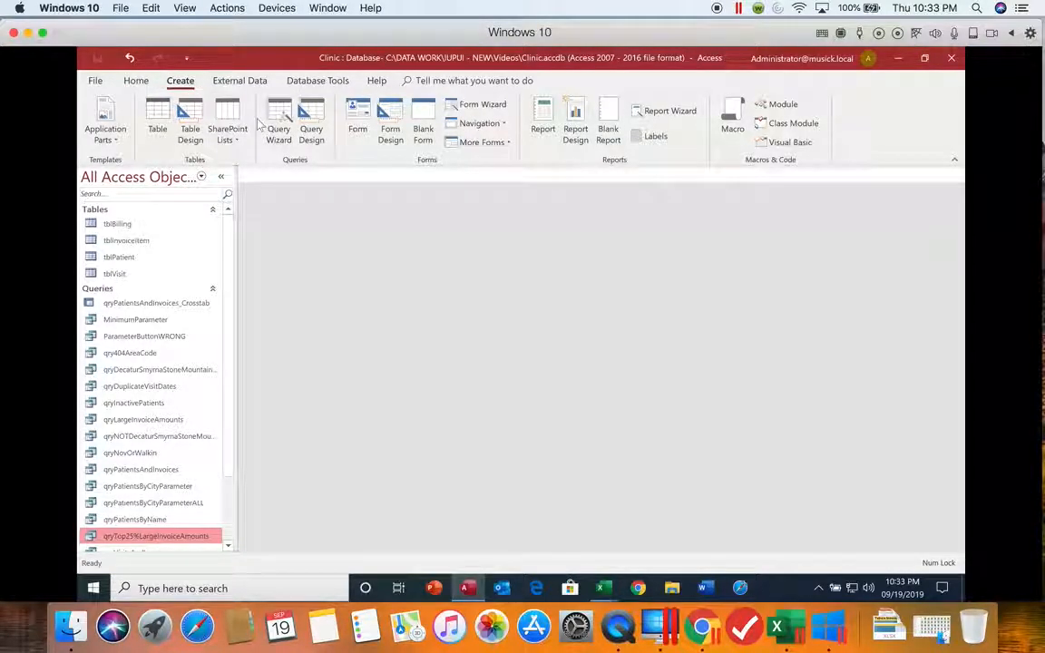
left_click(311, 123)
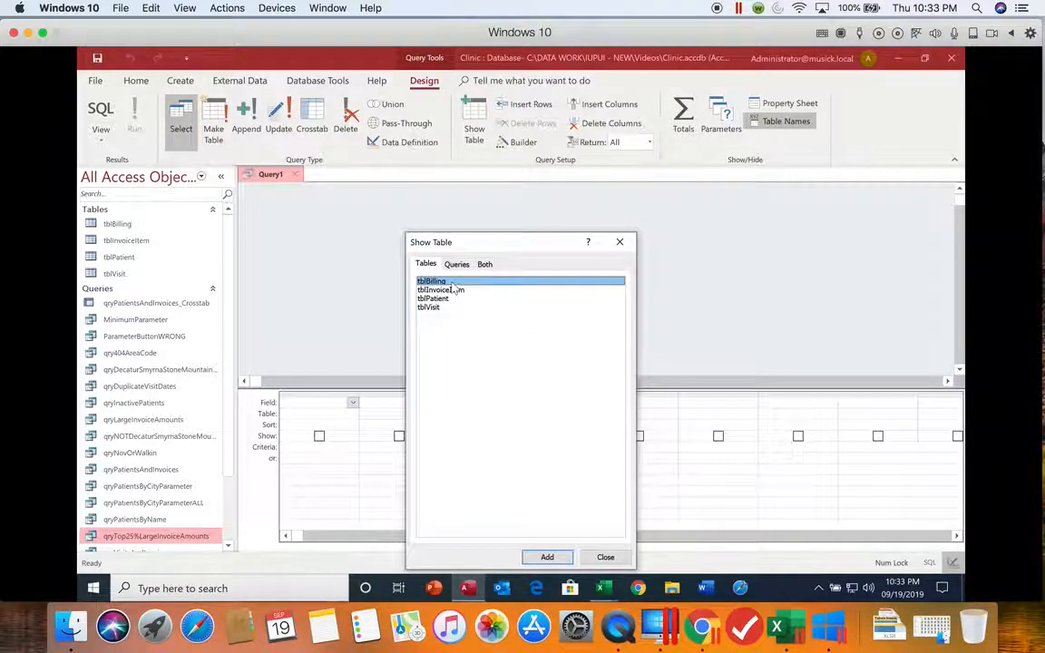
double_click(451, 284)
left_click(605, 557)
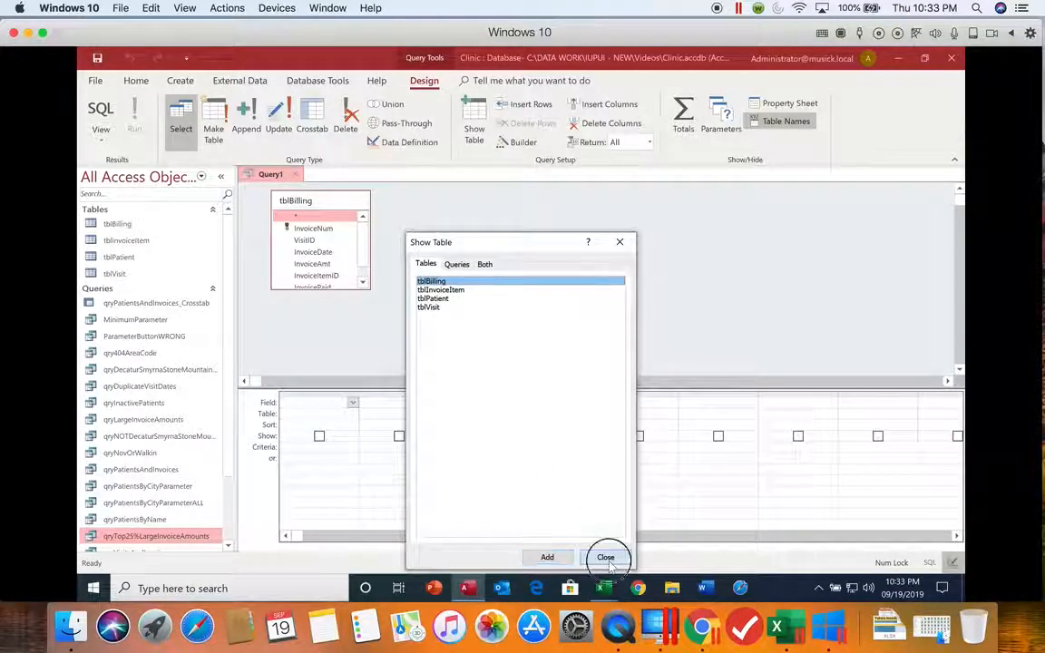
double_click(308, 203)
left_click_drag(312, 218, 303, 404)
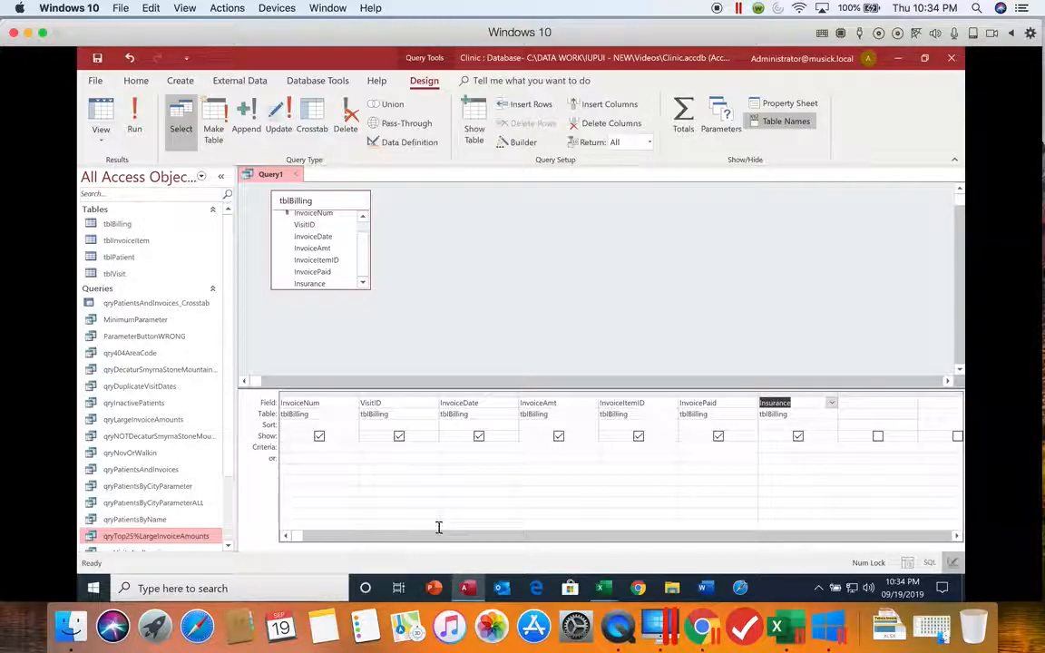
Sort InvoiceAmt in descending order and run the query with its return limit set to 12 records.
left_click(591, 424)
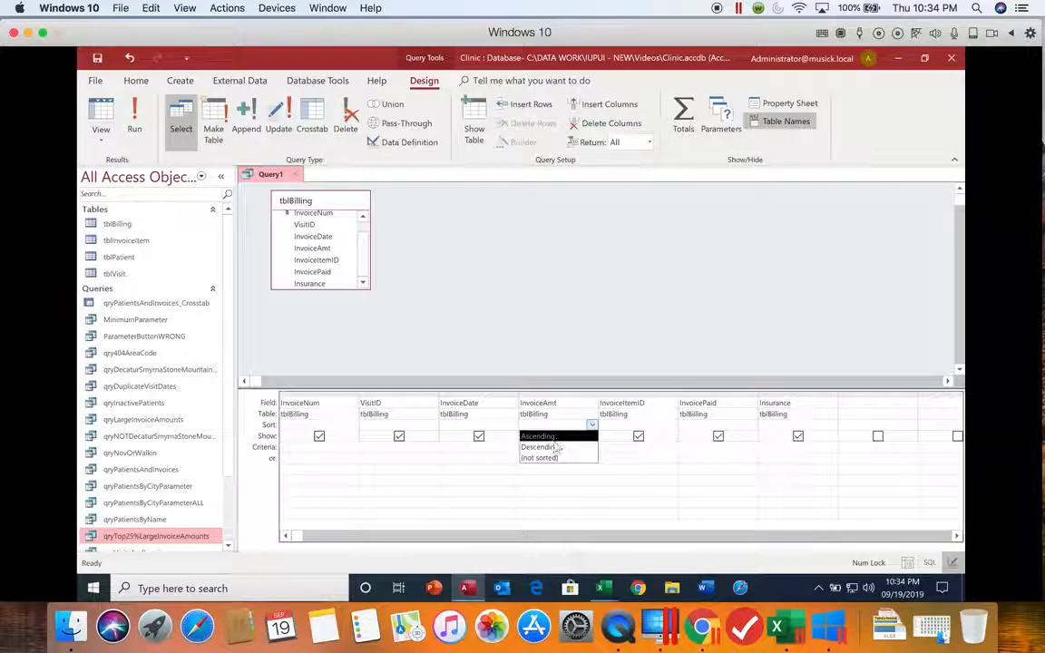
left_click(556, 448)
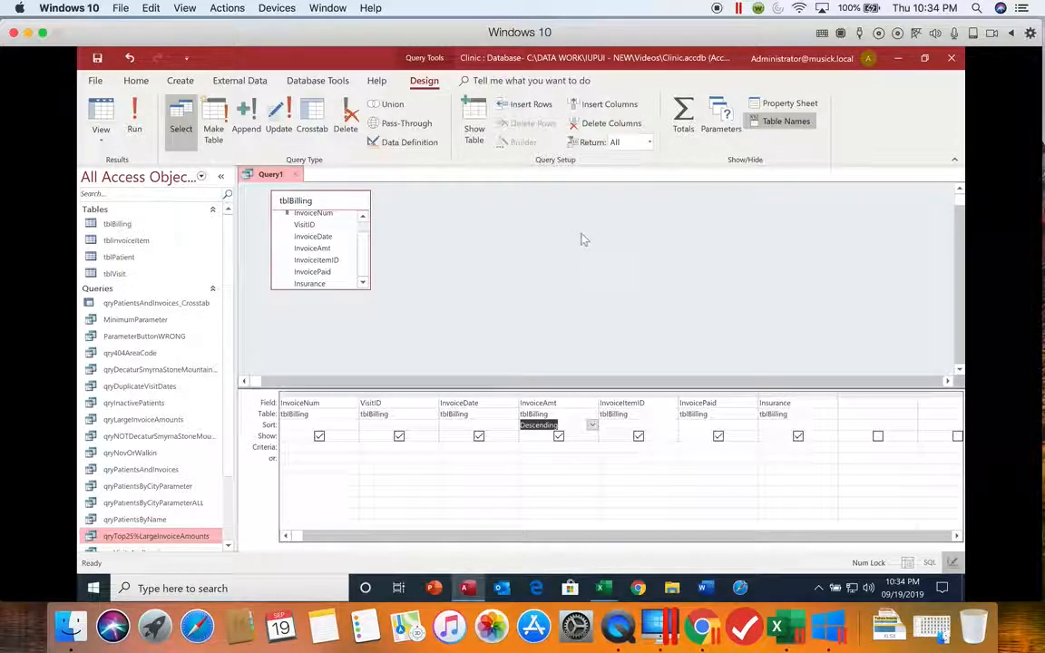
left_click(630, 142)
left_click(649, 142)
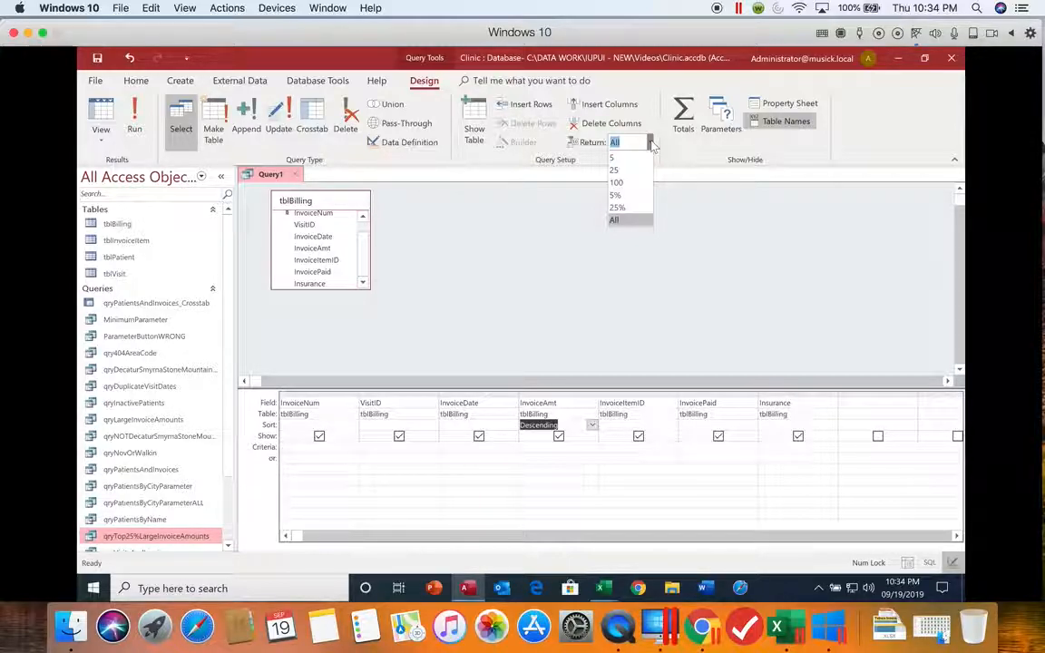
type("12")
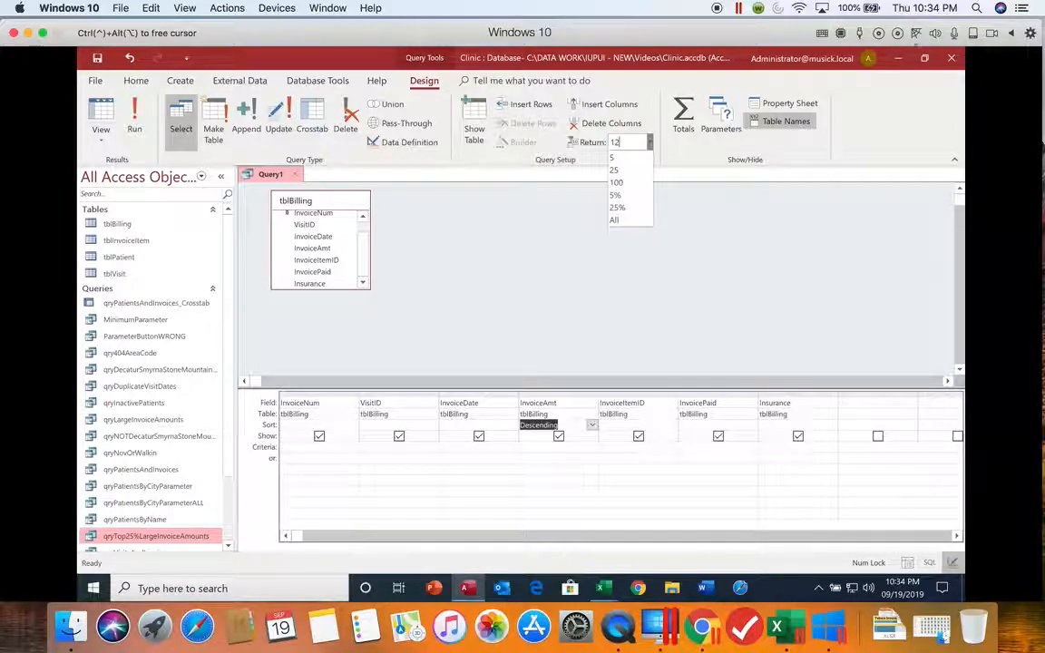
left_click(658, 229)
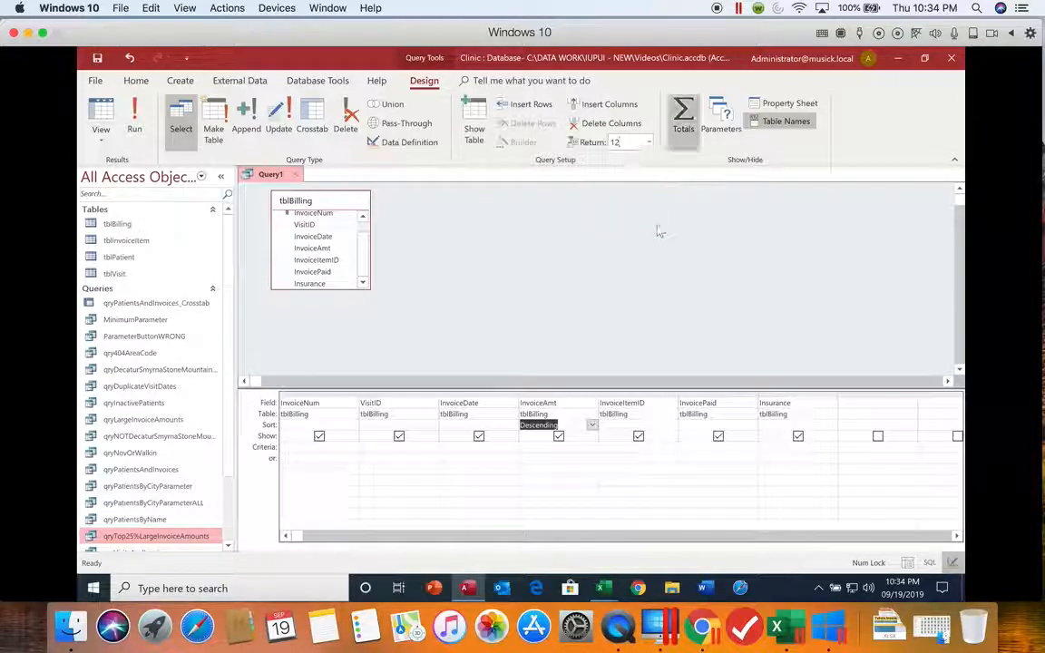
left_click(607, 284)
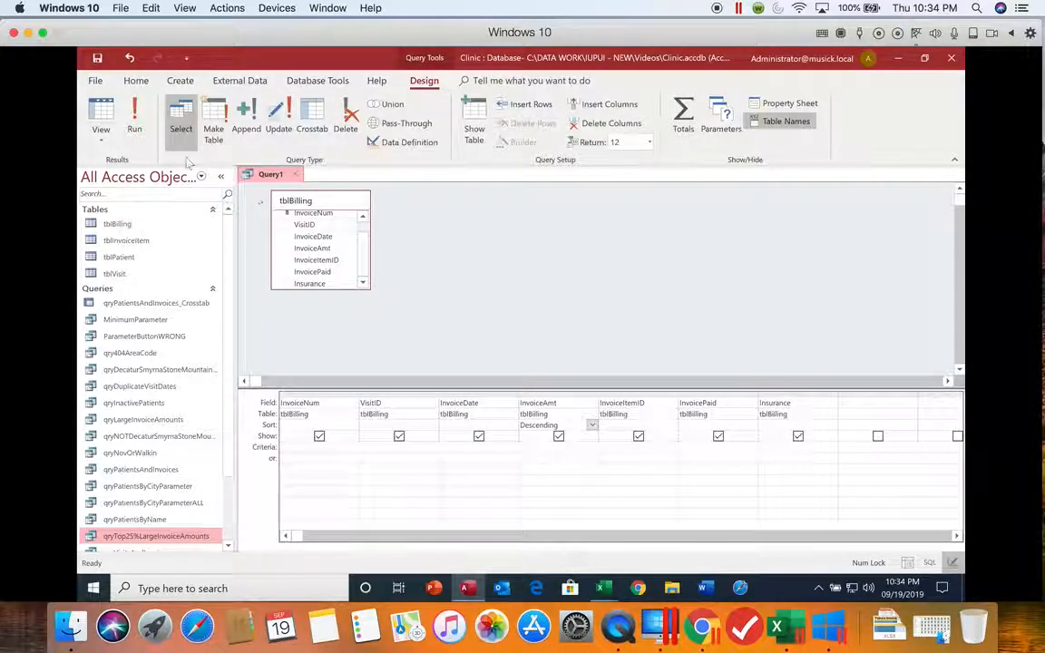
left_click(132, 133)
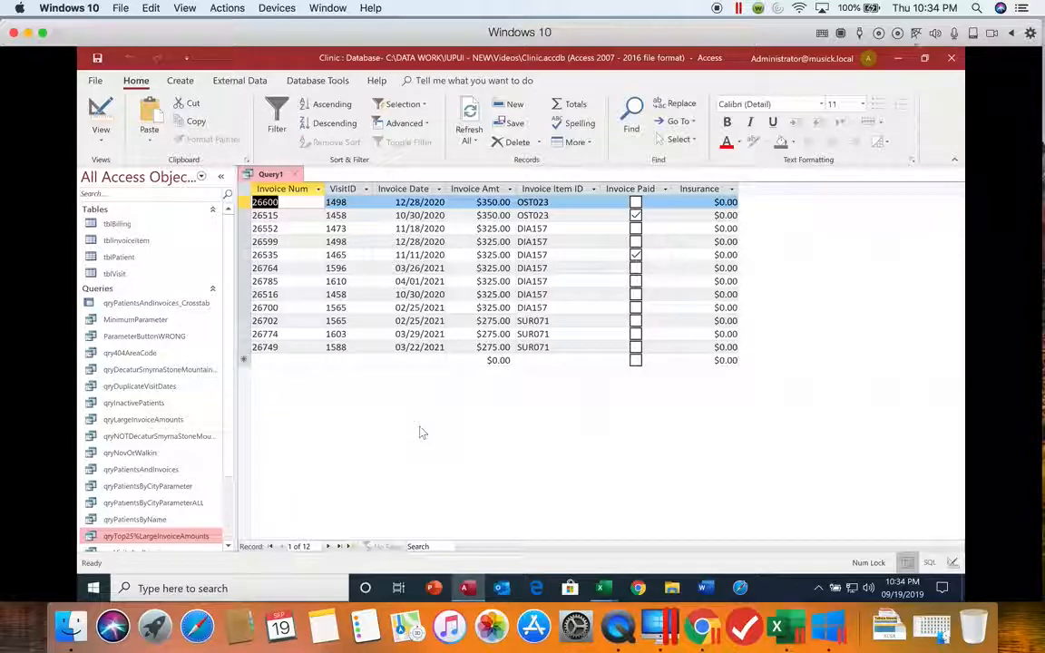
Save the query as Top12 and close it.
left_click(98, 59)
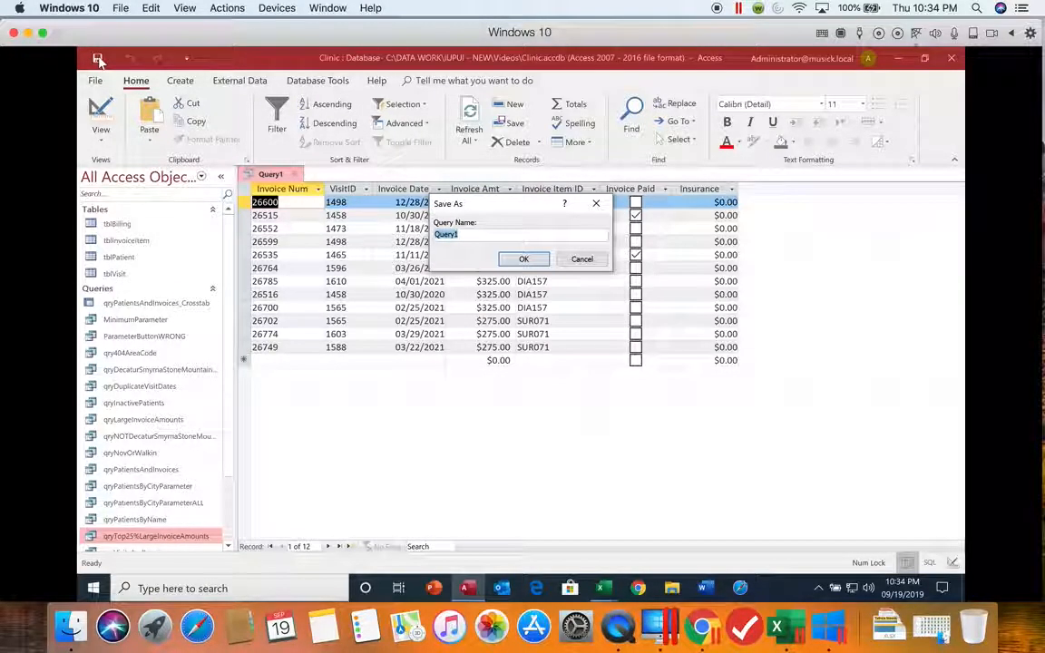
type("Top12")
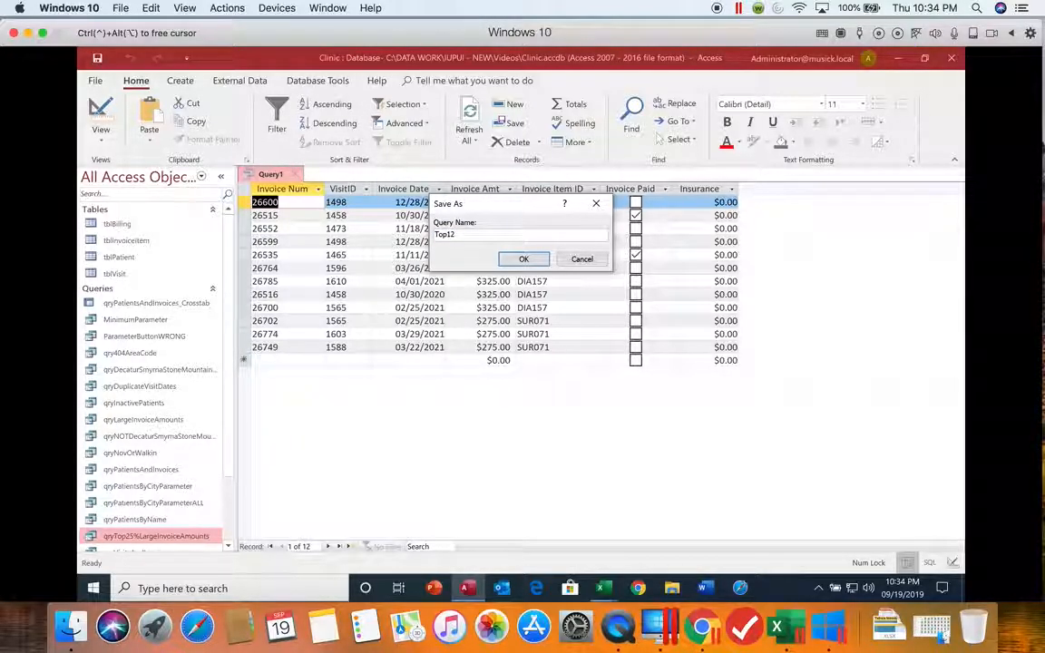
key("Return")
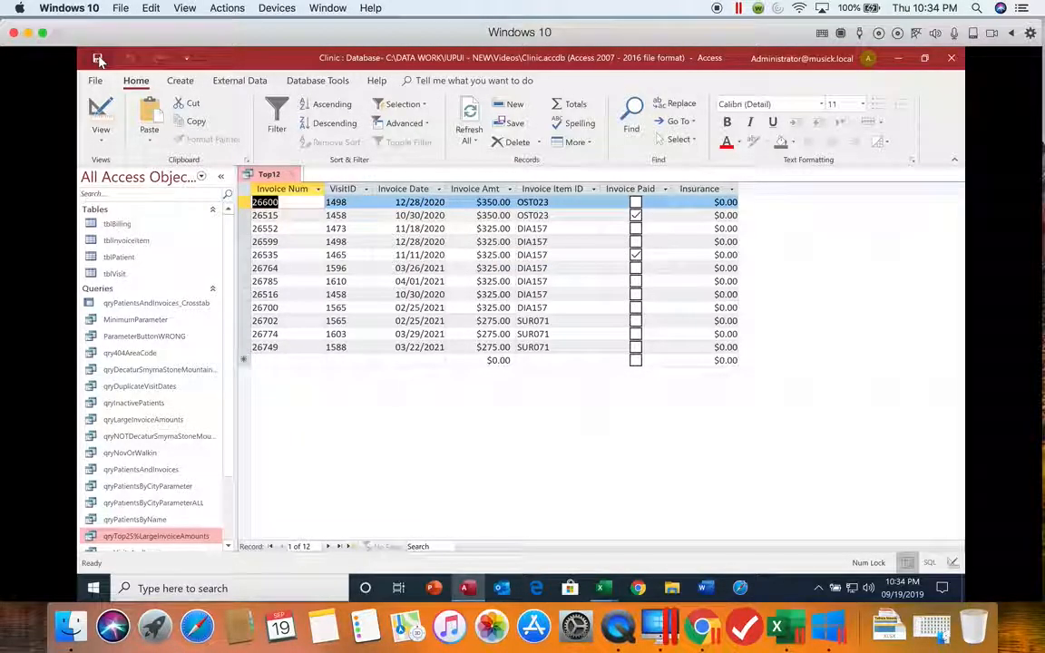
left_click(295, 175)
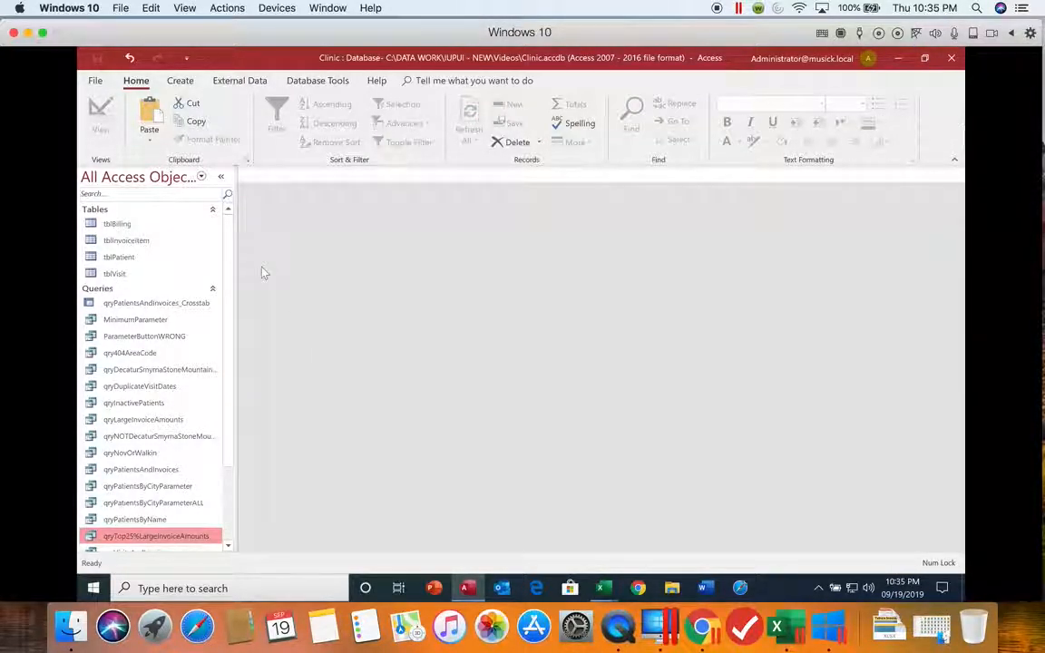
Create another query design from tblBilling with every field from InvoiceNum to Insurance in the grid.
left_click(180, 80)
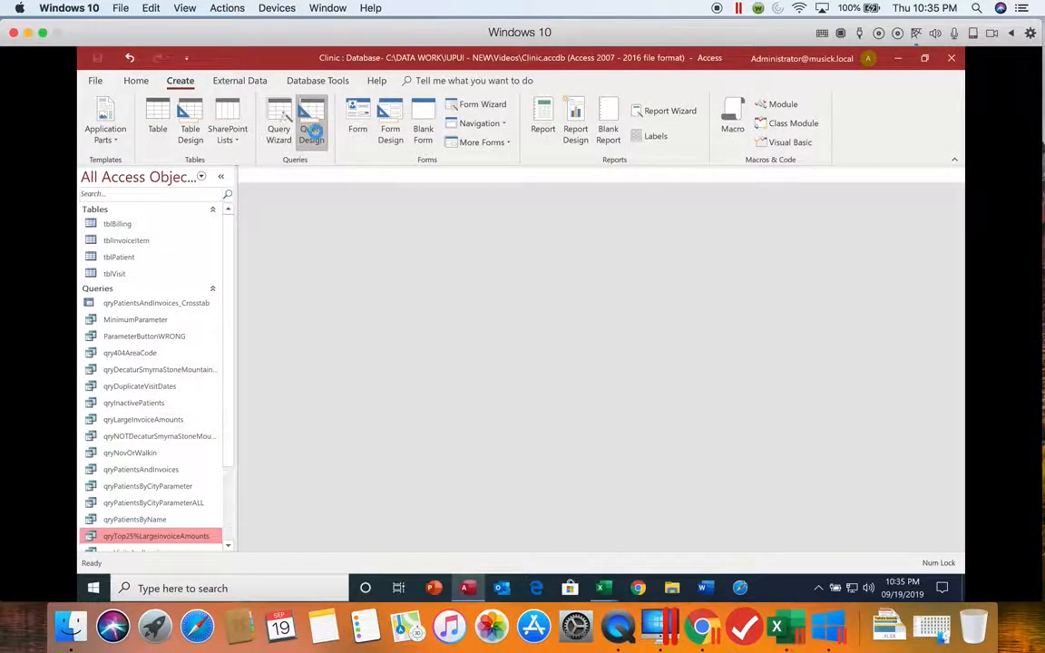
left_click(310, 114)
left_click(438, 281)
double_click(439, 281)
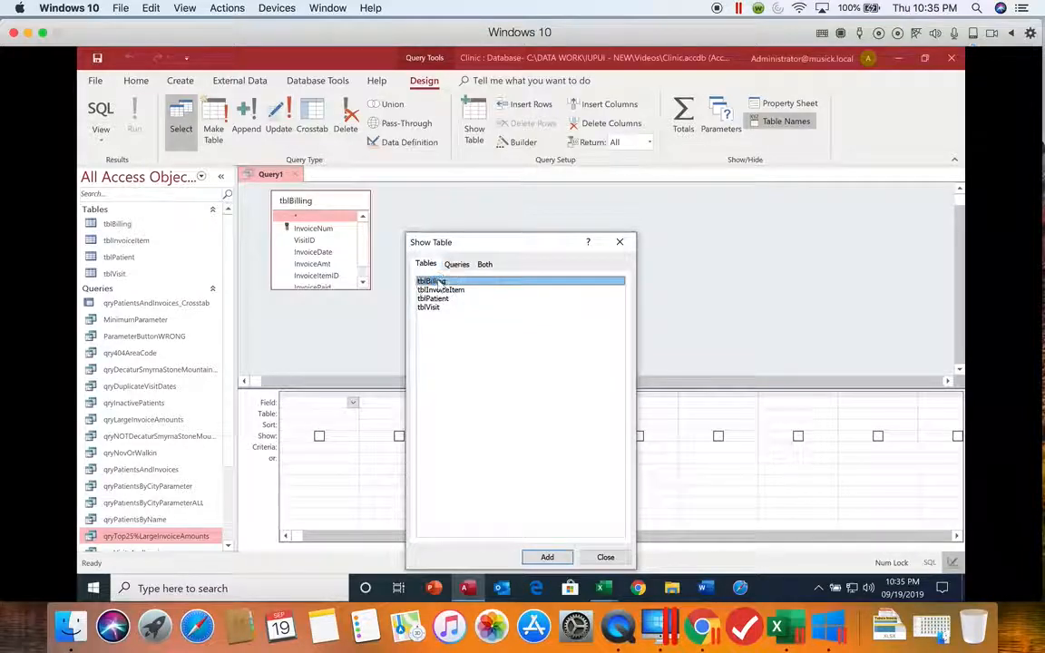
left_click(603, 556)
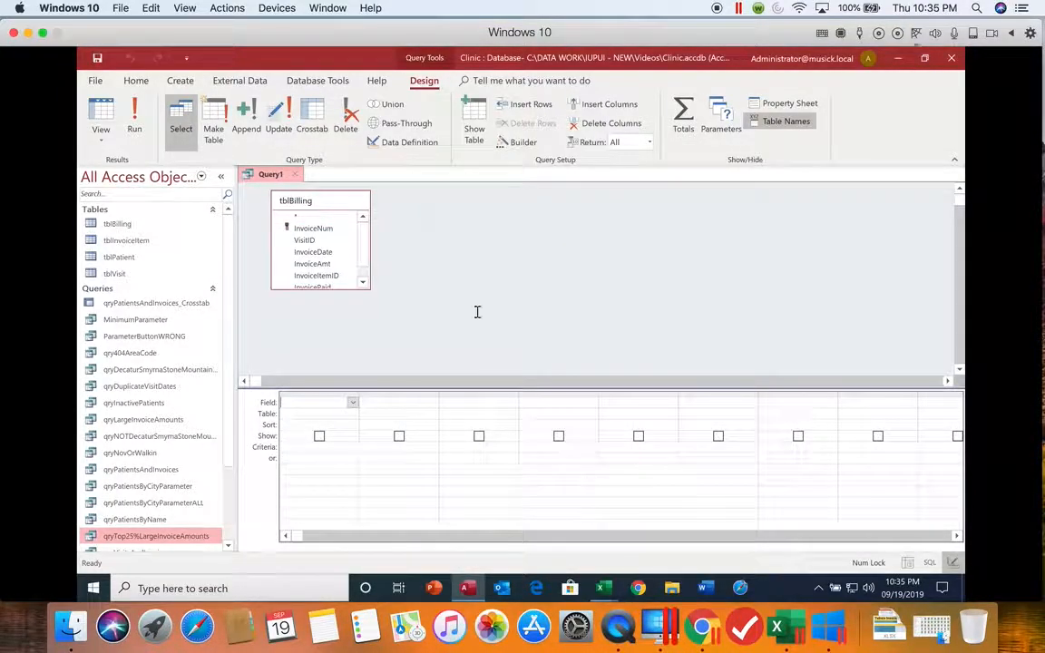
double_click(310, 200)
left_click_drag(303, 272, 325, 425)
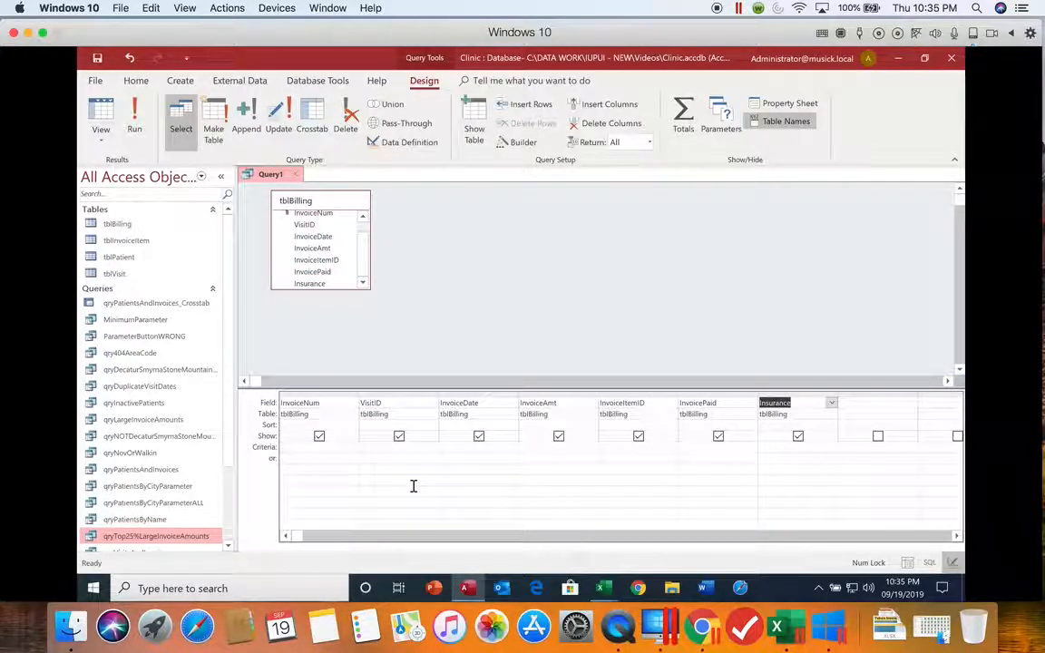
Sort the InvoiceAmt field in descending order in the query design grid.
left_click(524, 423)
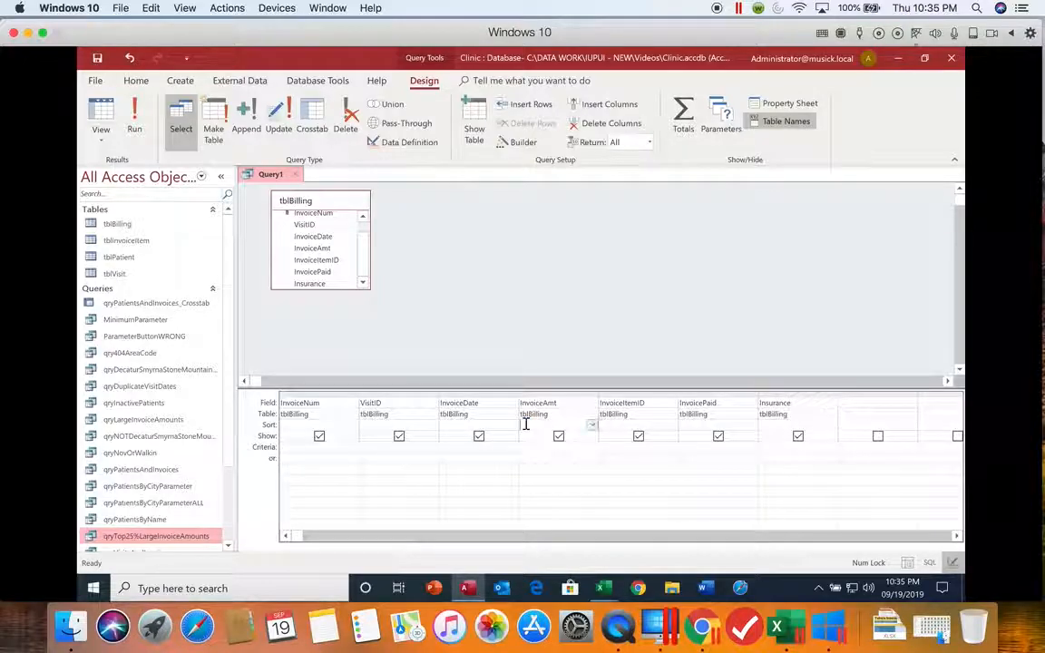
left_click(592, 425)
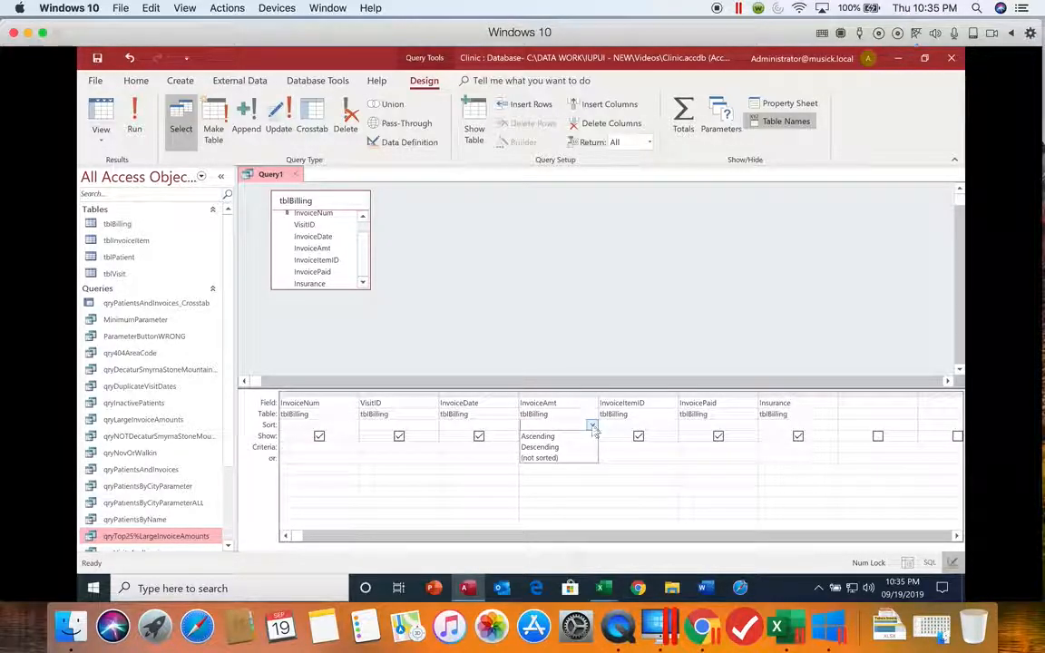
left_click(575, 446)
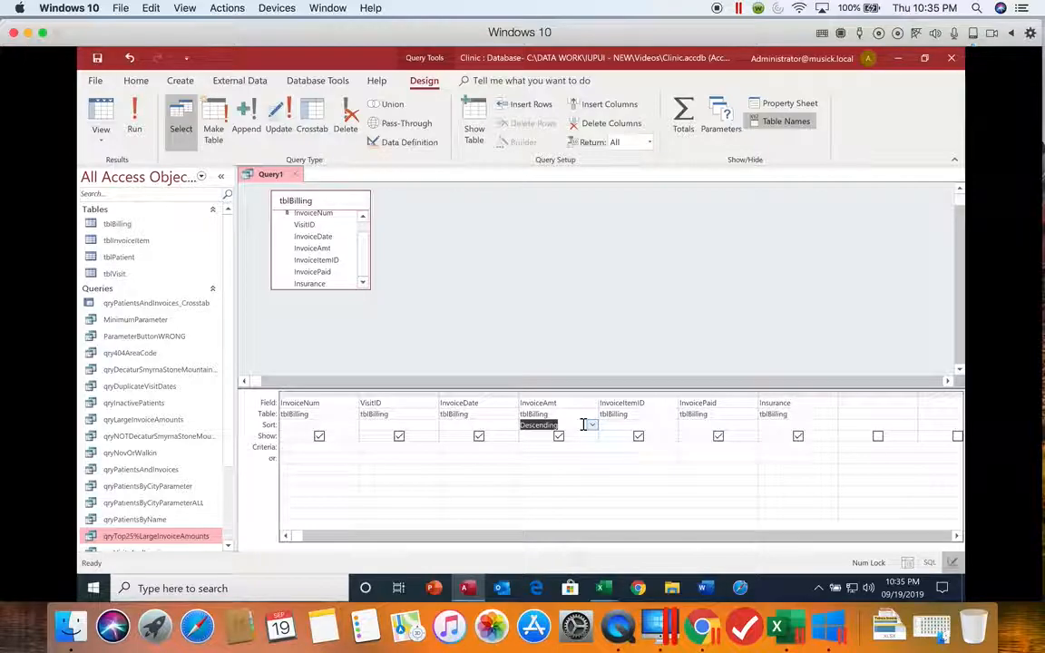
Set the query's return limit to 7% and run the query.
left_click(649, 142)
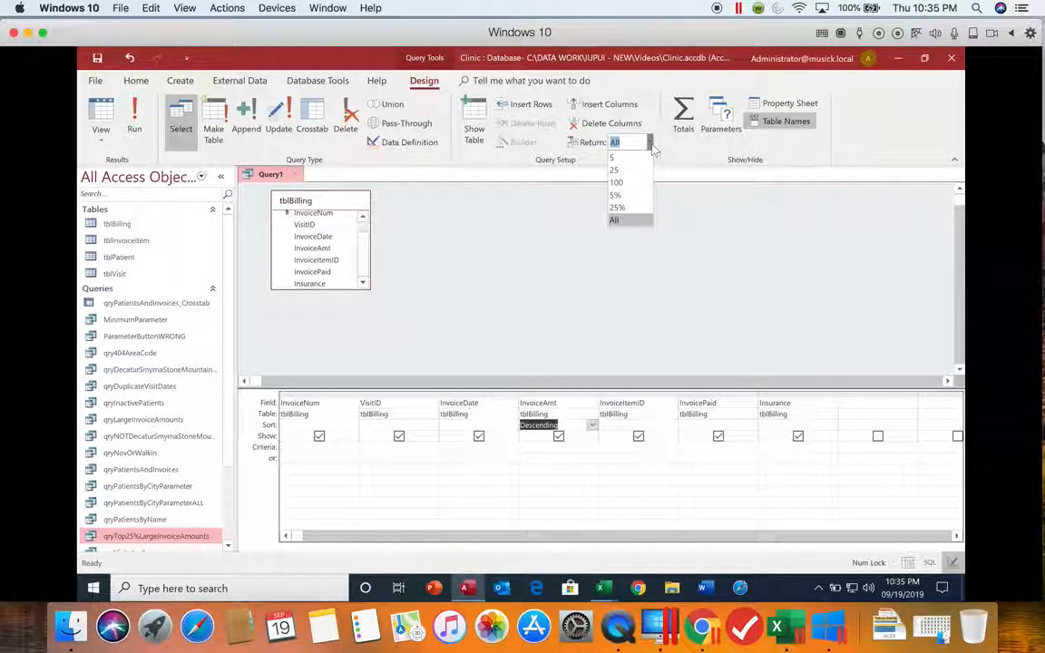
type("7%")
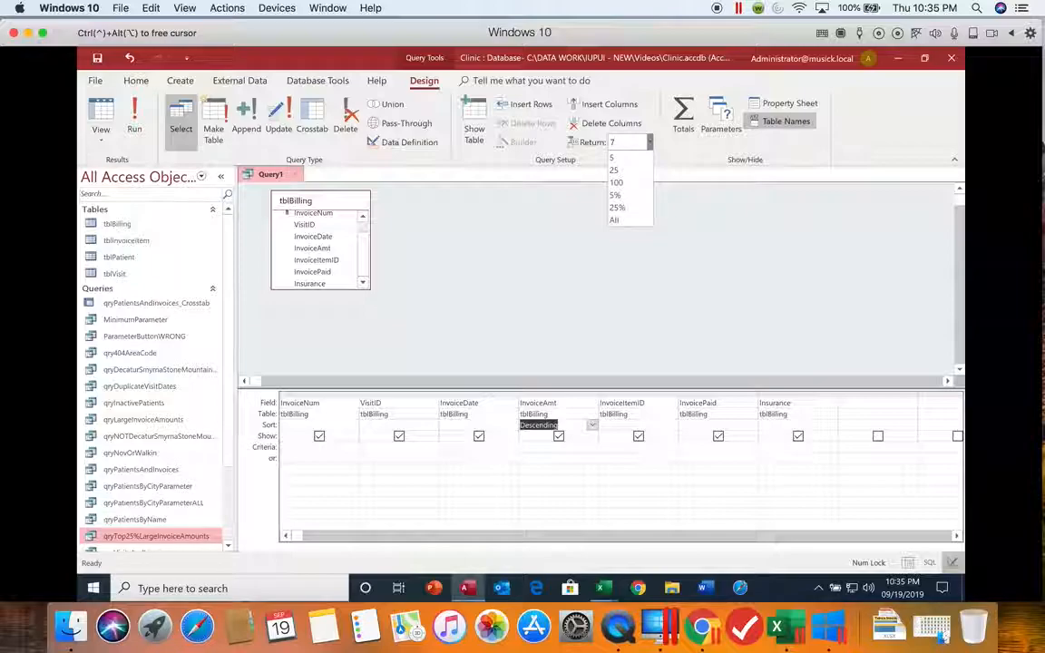
key("Return")
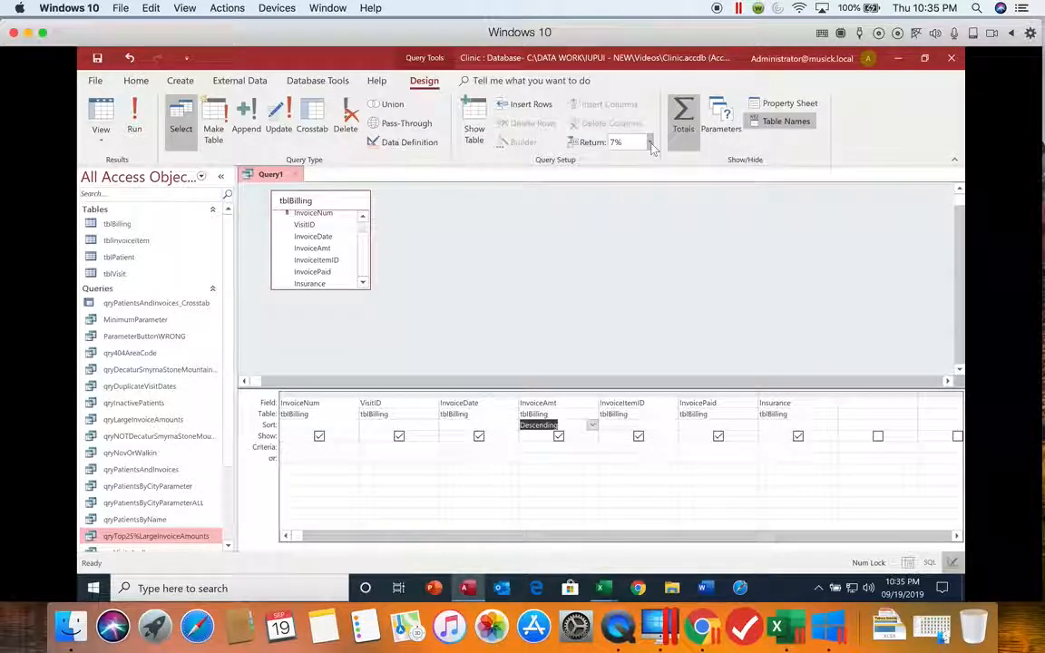
left_click(134, 118)
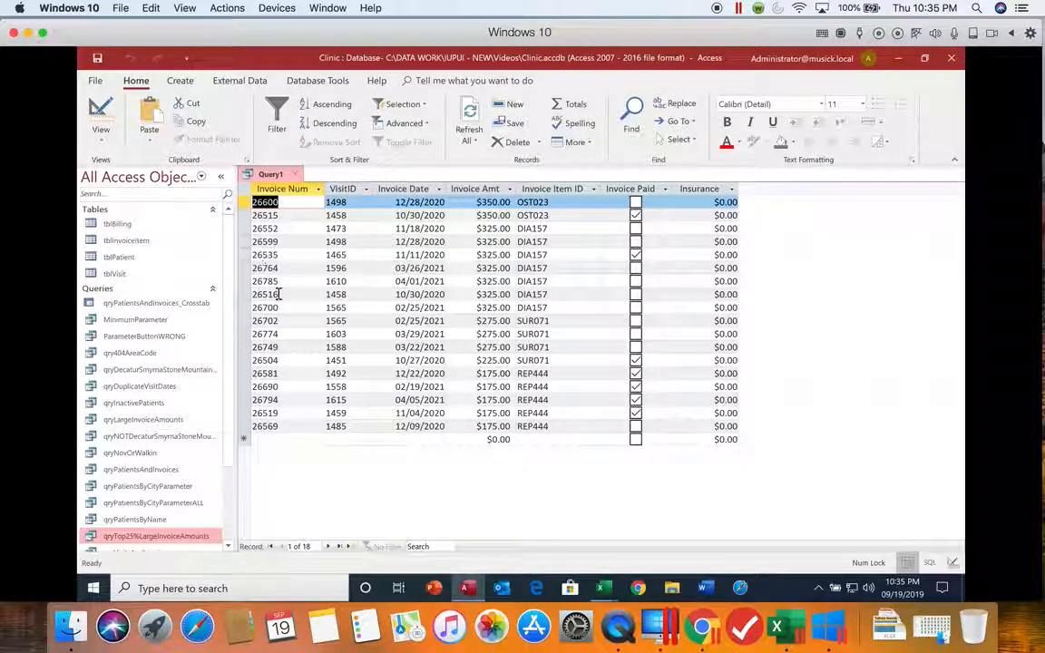
Save the query under the name Top7%.
left_click(98, 59)
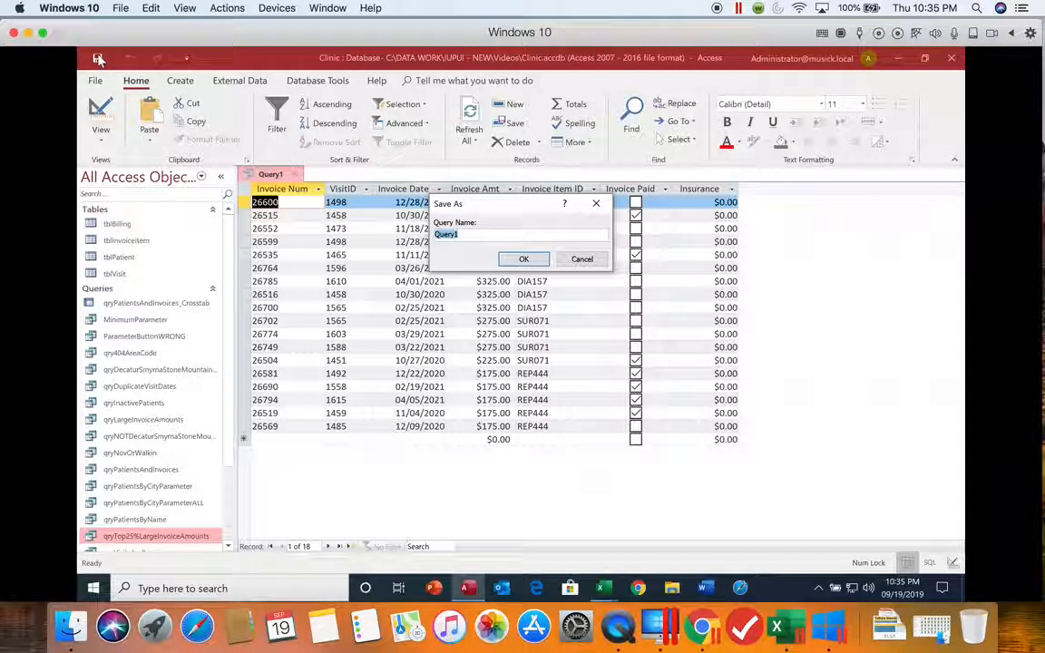
type("Top7%")
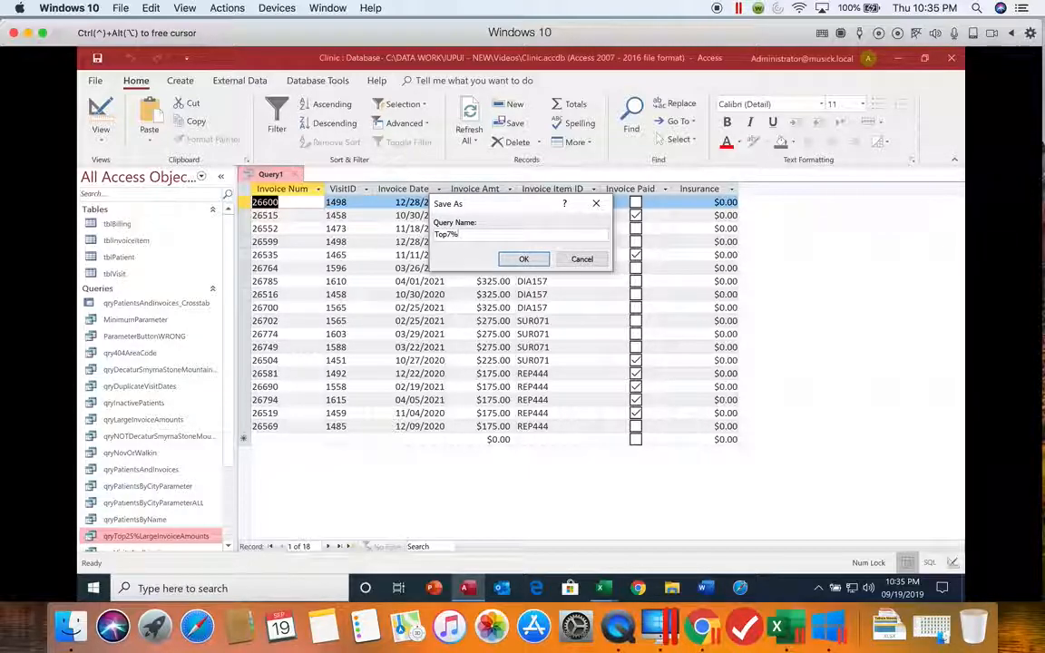
left_click(522, 260)
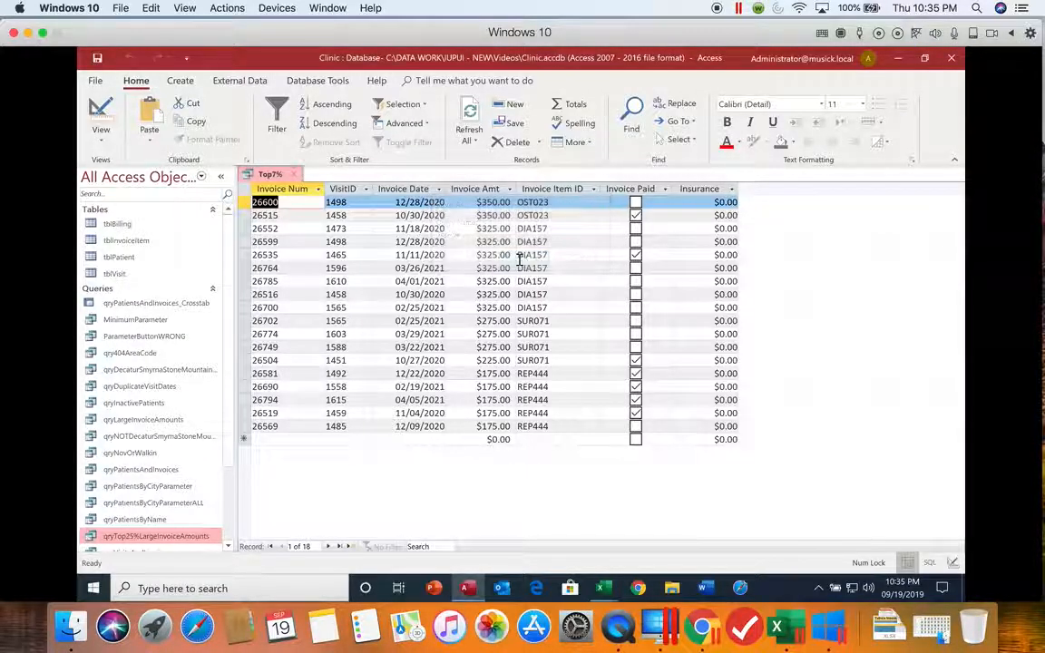
Review the return limit choices in the Top7% query's design, and close the query with its design saved.
left_click(101, 116)
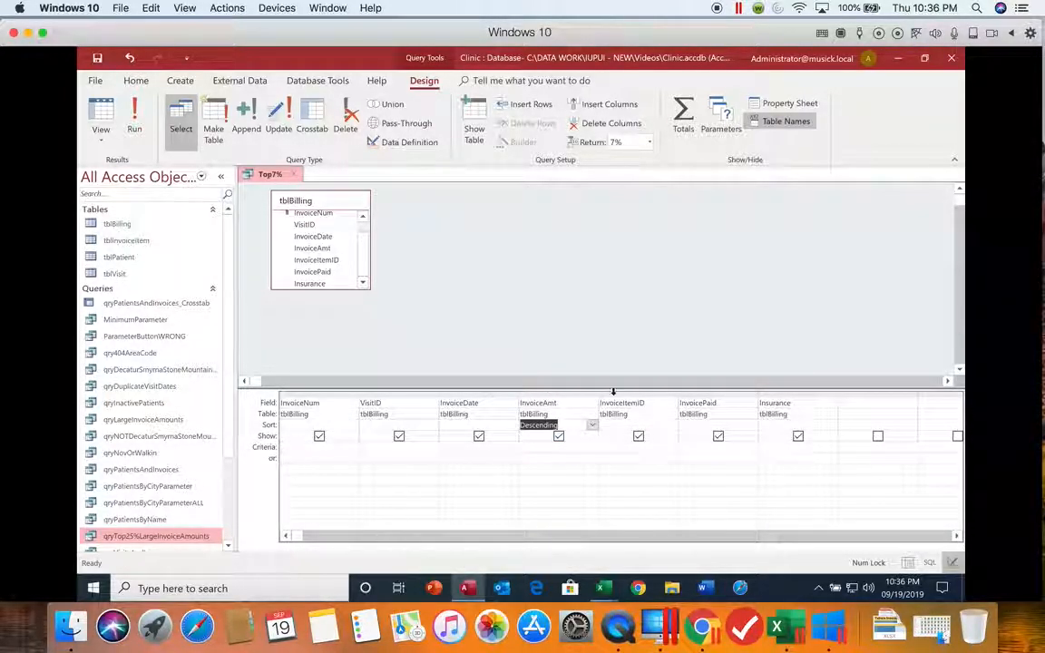
left_click(649, 142)
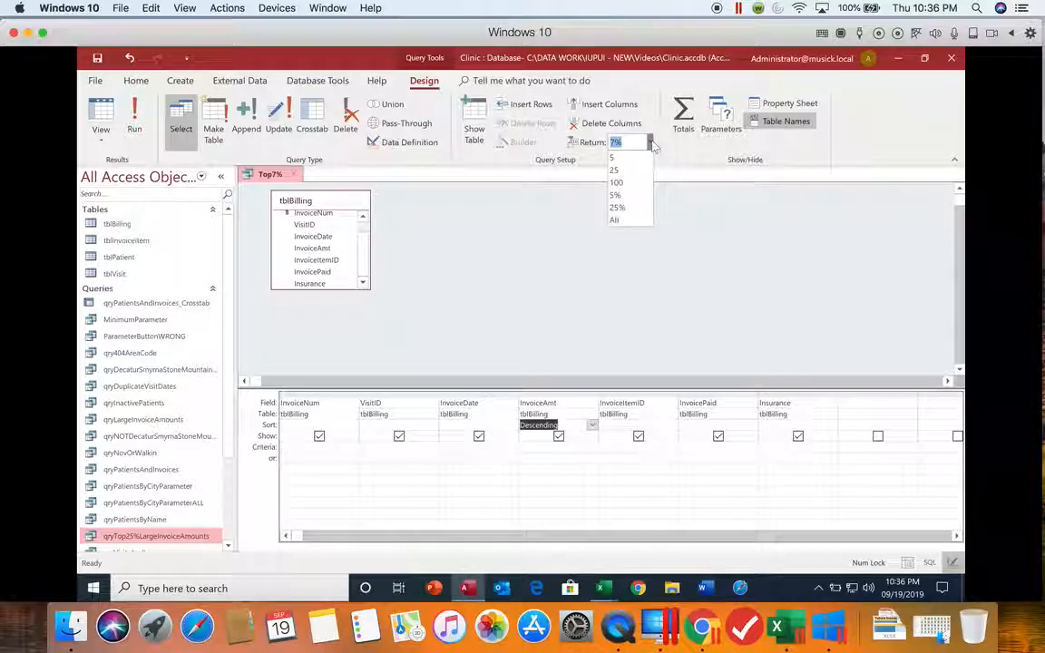
left_click(690, 249)
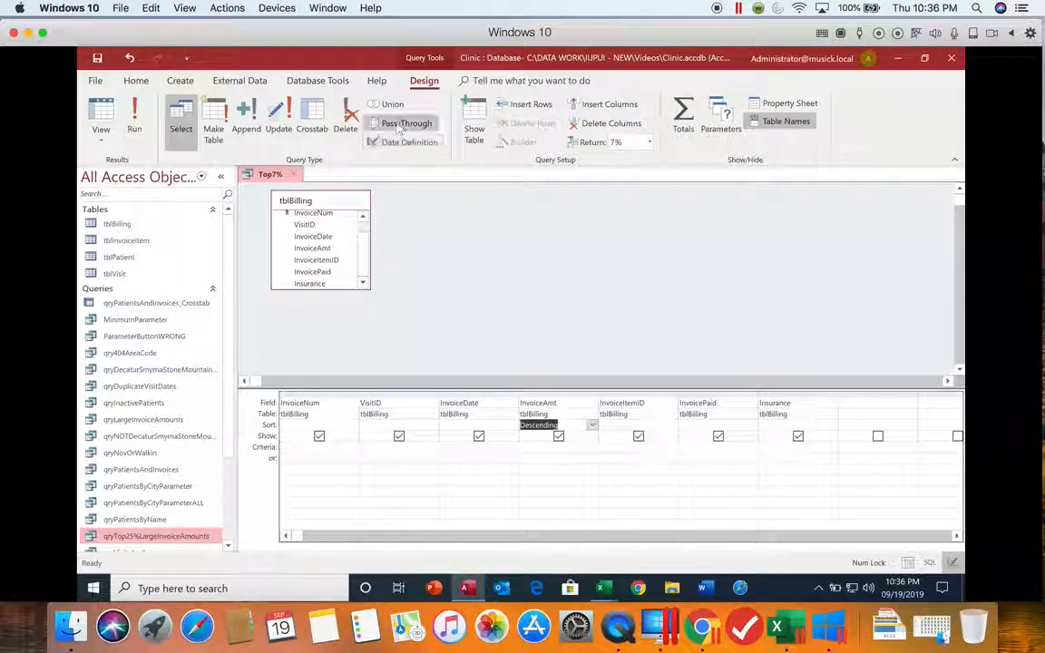
left_click(98, 59)
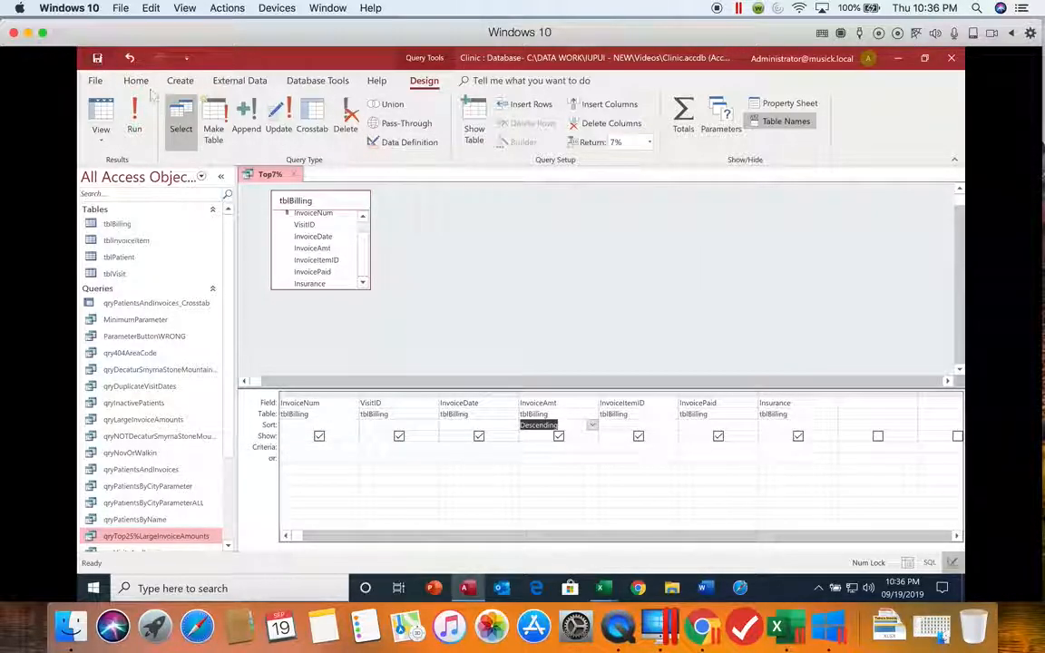
left_click(293, 173)
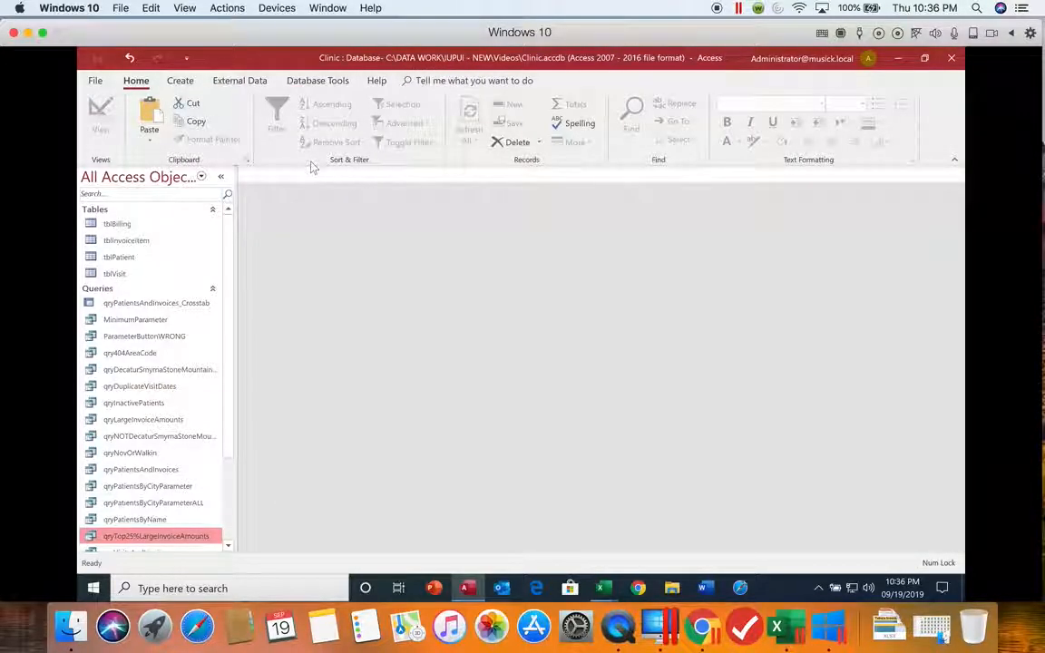